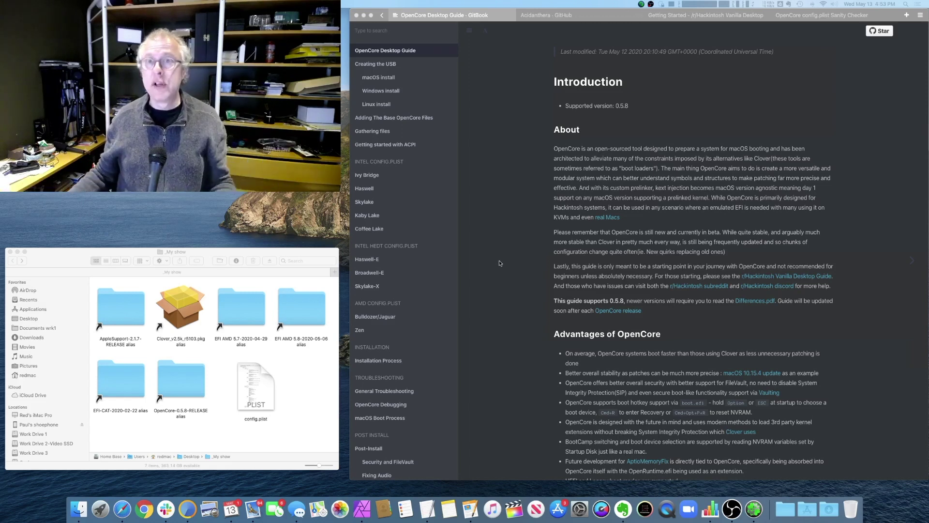
Browse the r/Hackintosh Vanilla Desktop Guide's Clover Setup and USB Installer pages, then return to the OpenCore guide.
{"action": "left_click", "coordinate": [689, 17]}
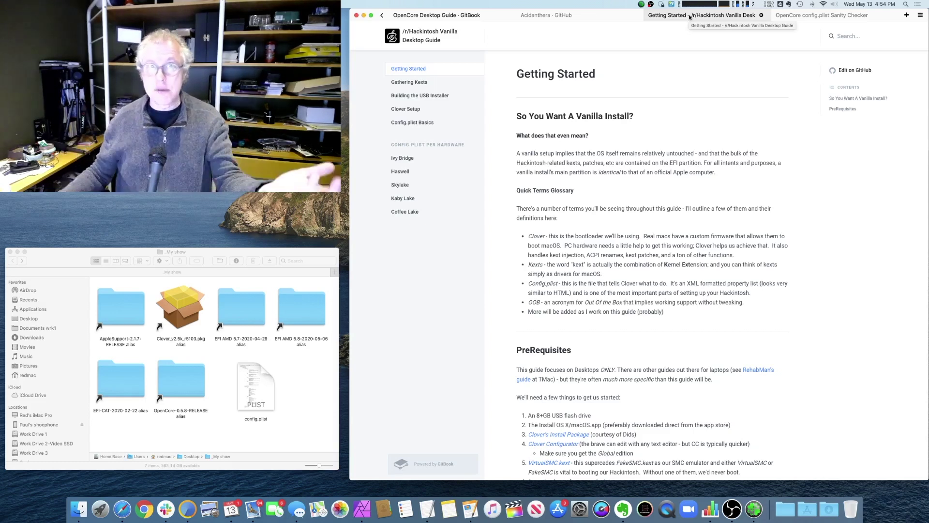
{"action": "left_click", "coordinate": [406, 109]}
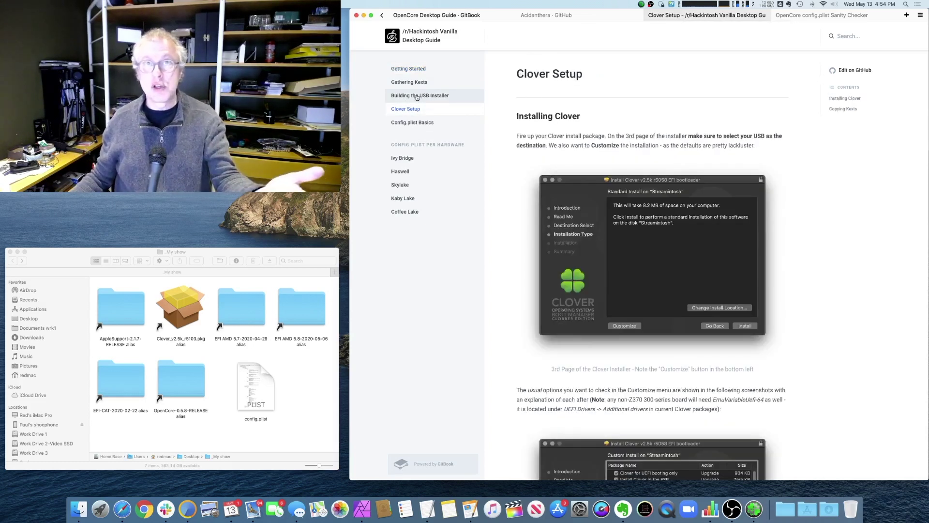
{"action": "left_click", "coordinate": [418, 96]}
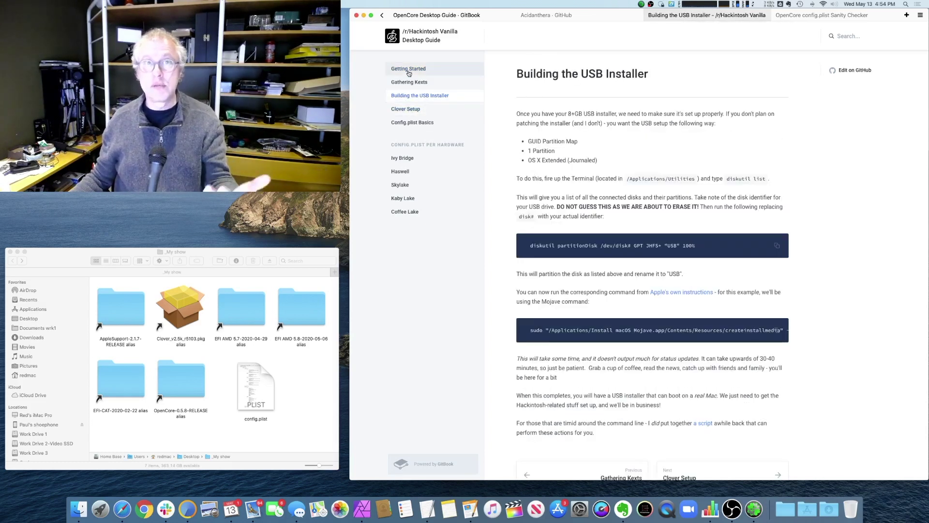
{"action": "left_click", "coordinate": [409, 69]}
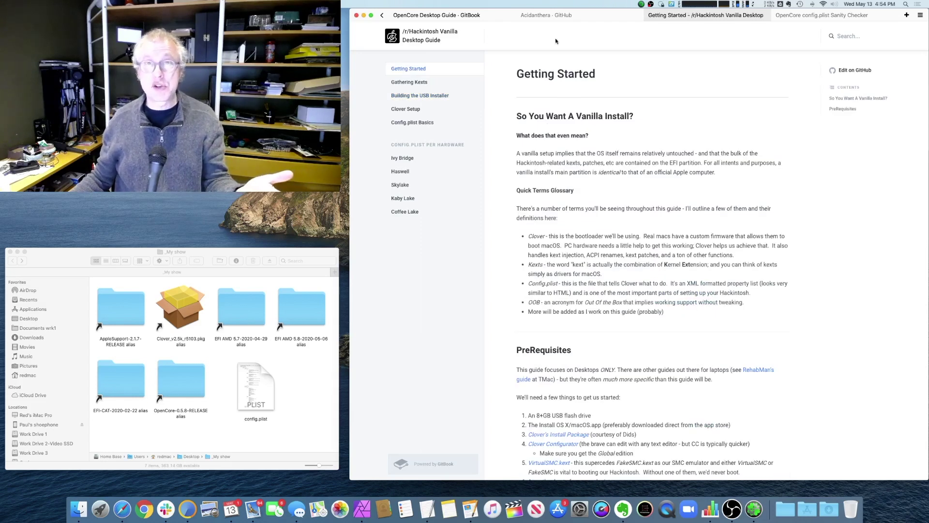
{"action": "left_click", "coordinate": [447, 17]}
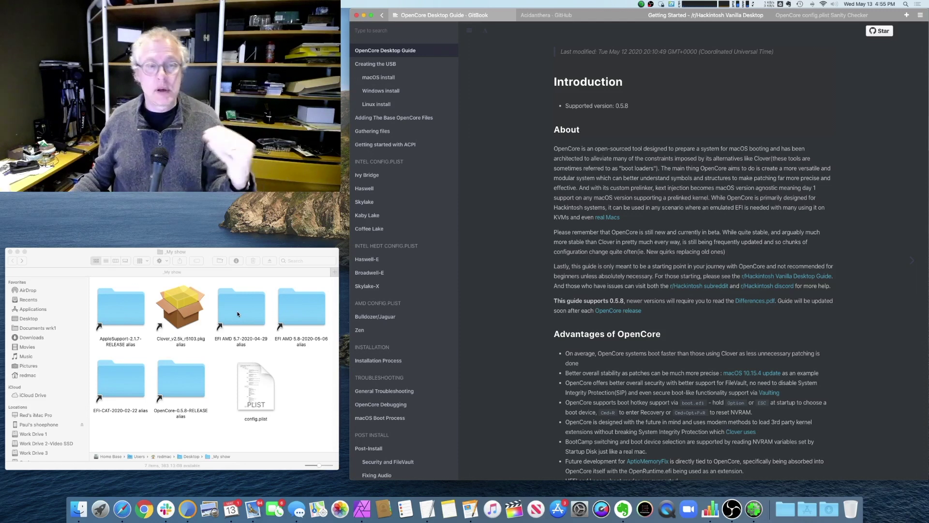
Open EFI-CAT-2020-02-22 > CLOVER > config.plist in Clover Configurator.
{"action": "double_click", "coordinate": [129, 386]}
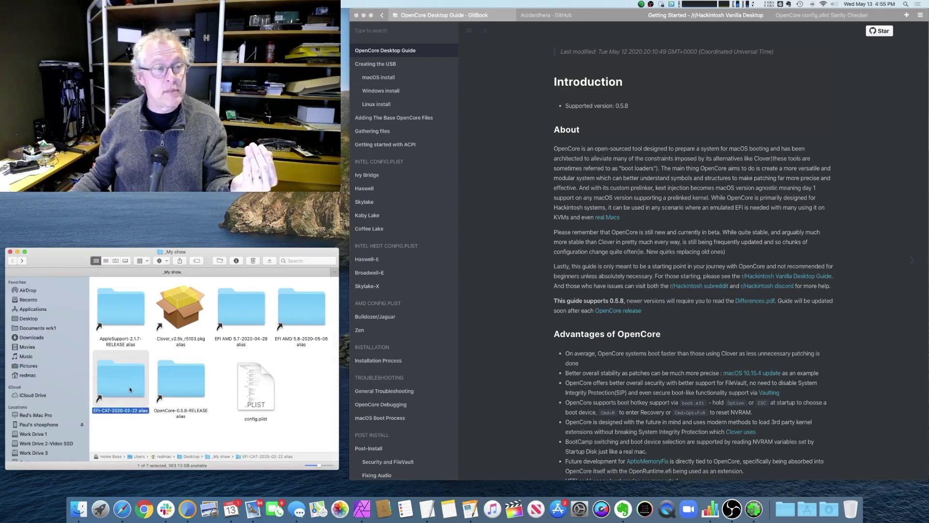
{"action": "double_click", "coordinate": [213, 310]}
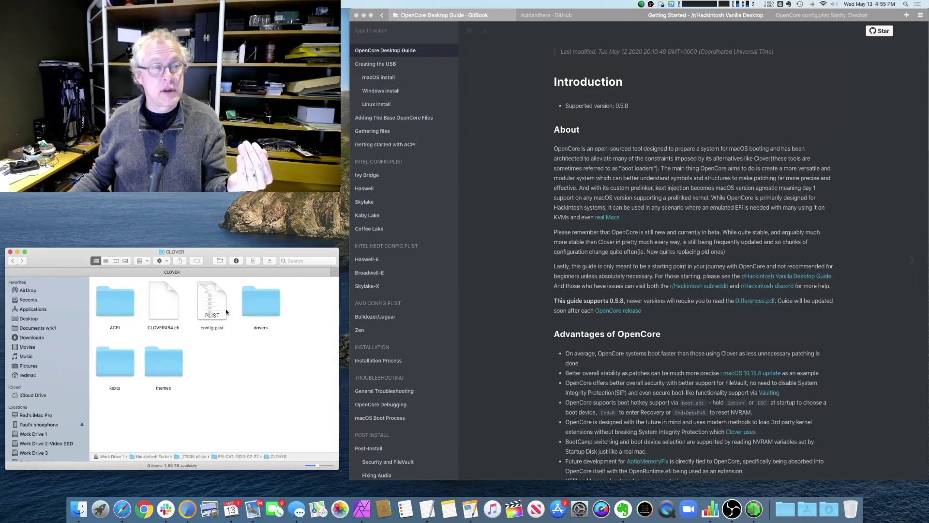
{"action": "right_click", "coordinate": [222, 314]}
{"action": "mouse_move", "coordinate": [221, 314]}
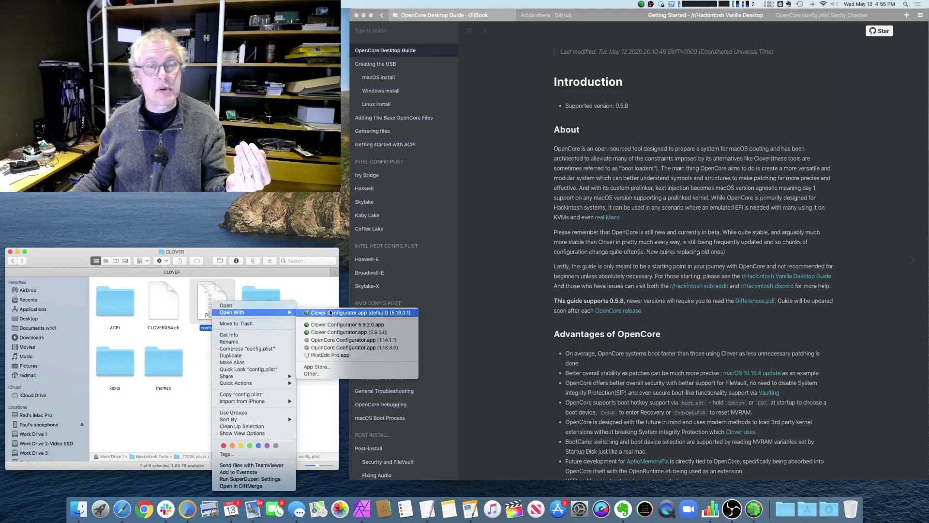
{"action": "left_click", "coordinate": [320, 311]}
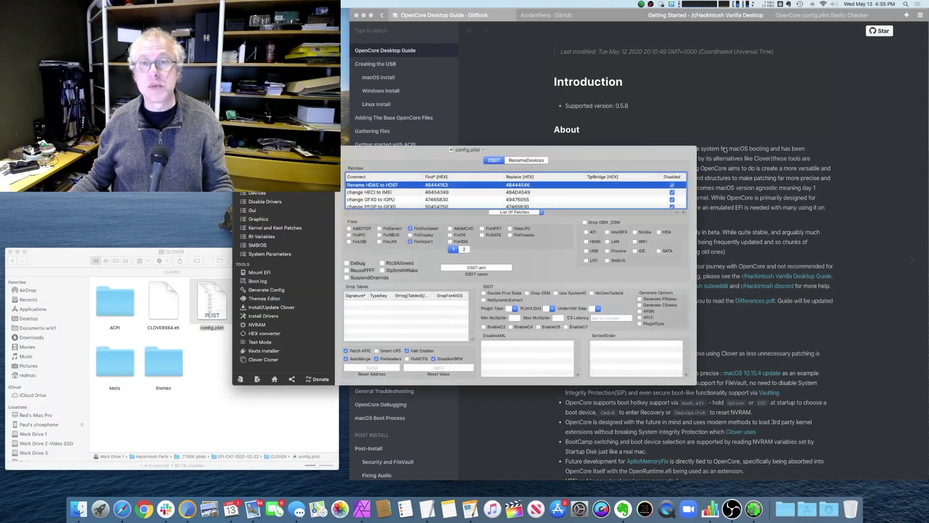
{"action": "left_click_drag", "start_coordinate": [622, 151], "coordinate": [434, 242]}
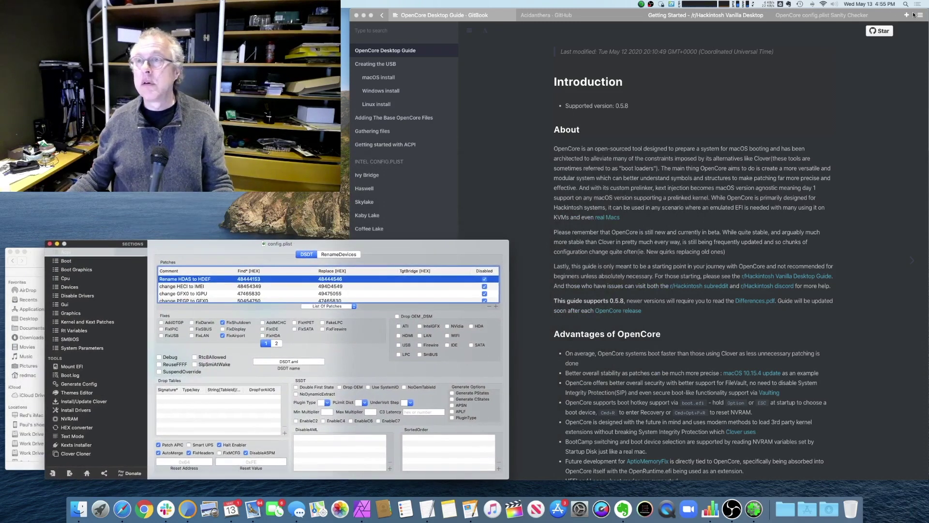
Open the config.plist in EFI AMD 5.8-2020-05-06 > OC with PlistEdit Pro.
{"action": "key", "text": "super+h"}
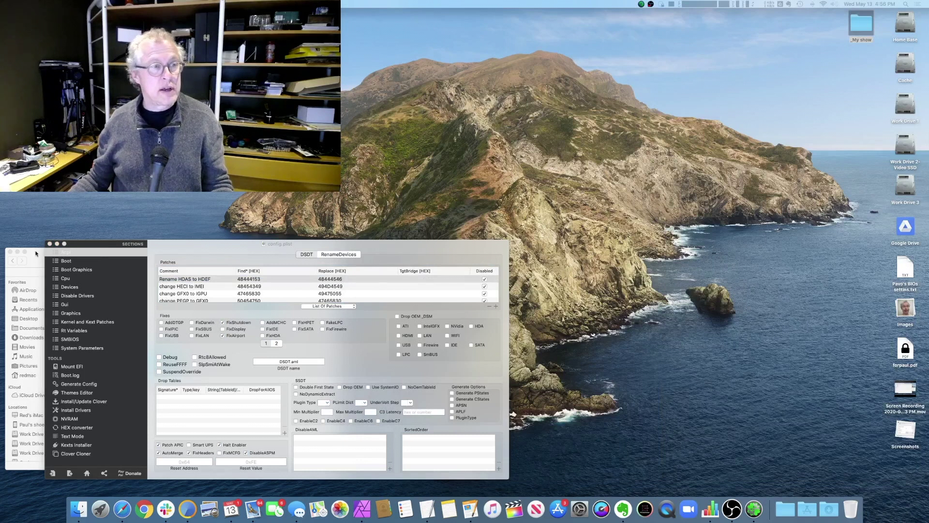
{"action": "left_click", "coordinate": [35, 253]}
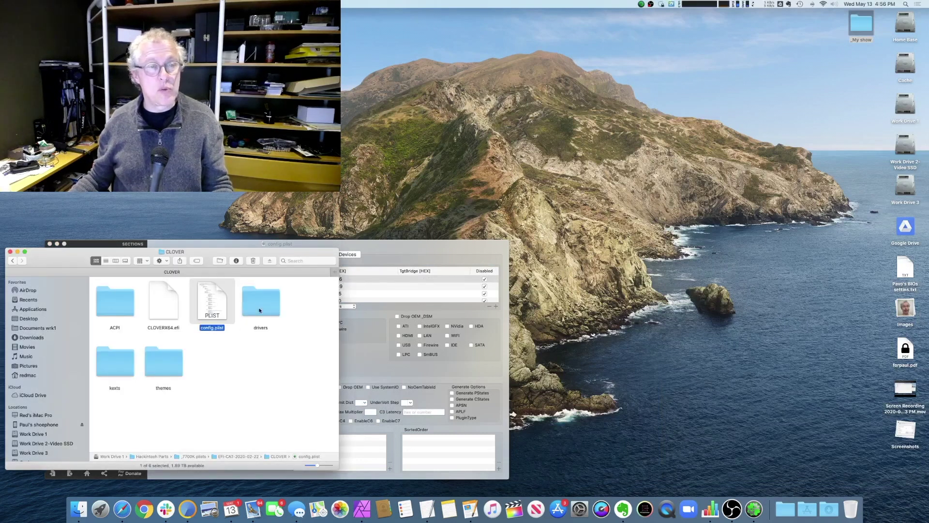
{"action": "left_click", "coordinate": [11, 261]}
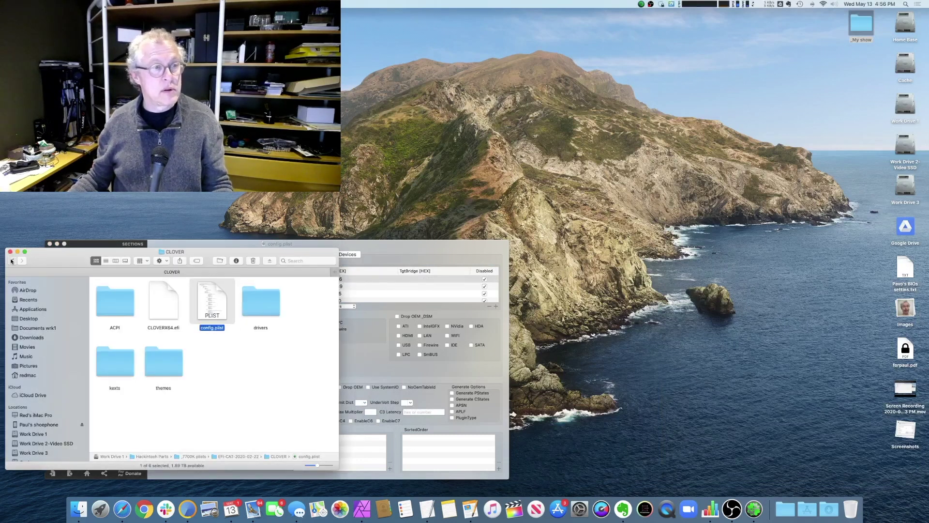
{"action": "left_click", "coordinate": [11, 261]}
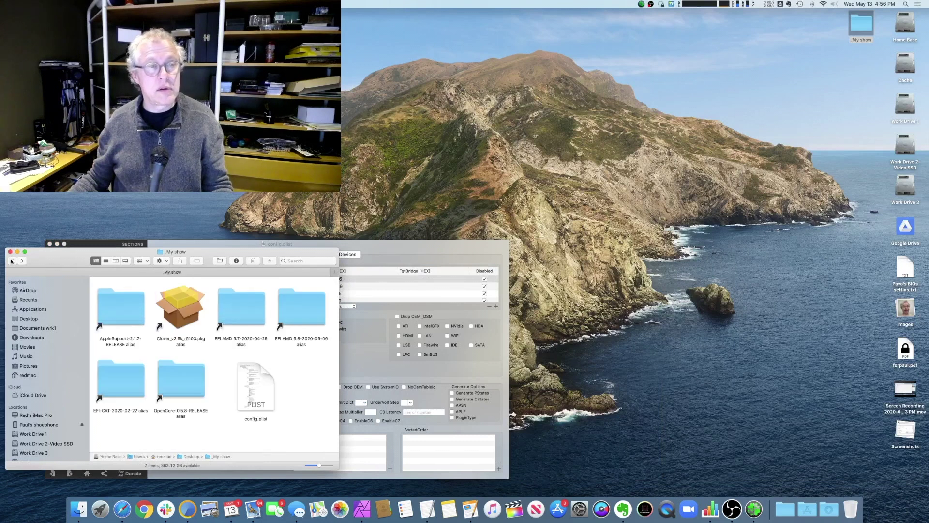
{"action": "double_click", "coordinate": [306, 317]}
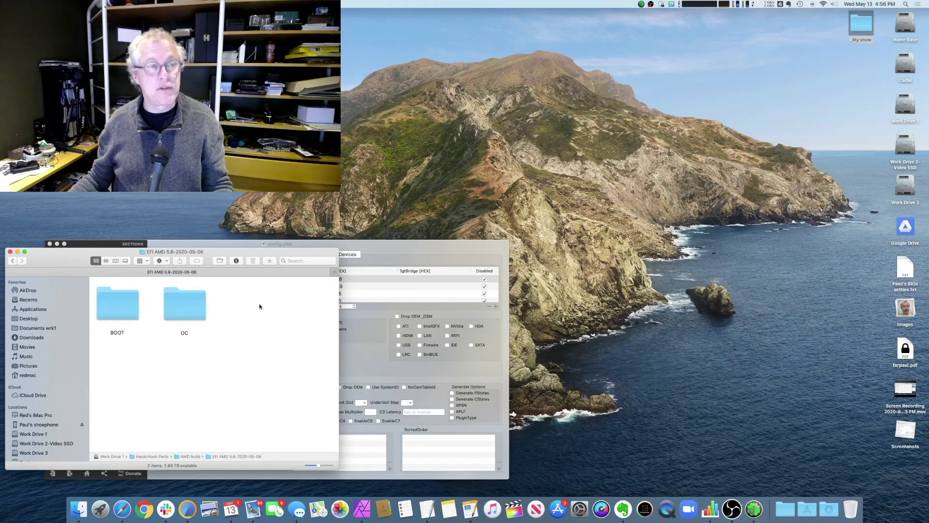
{"action": "double_click", "coordinate": [187, 301]}
{"action": "right_click", "coordinate": [173, 300]}
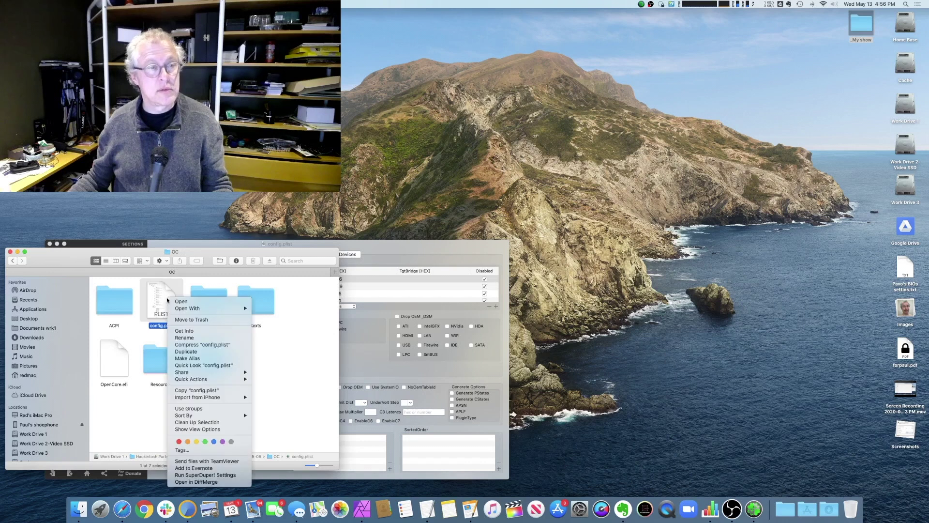
{"action": "mouse_move", "coordinate": [213, 309]}
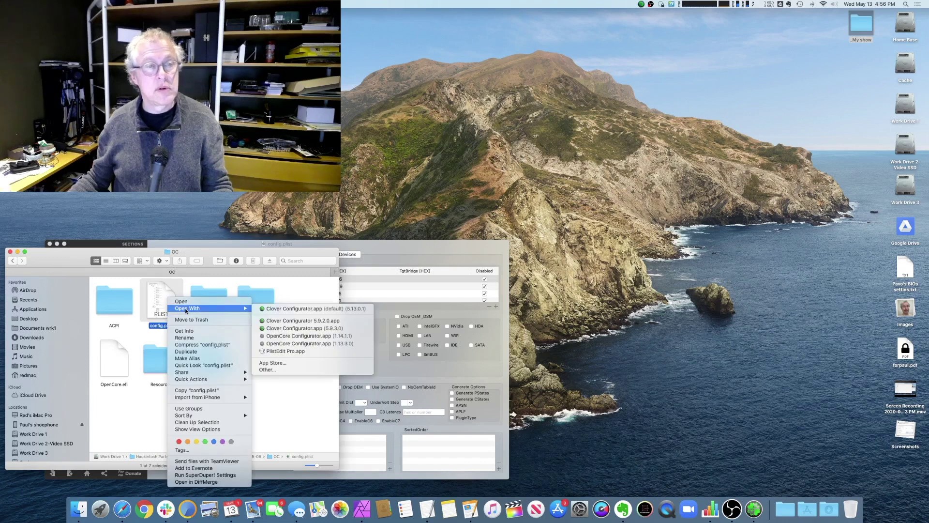
{"action": "left_click", "coordinate": [295, 351]}
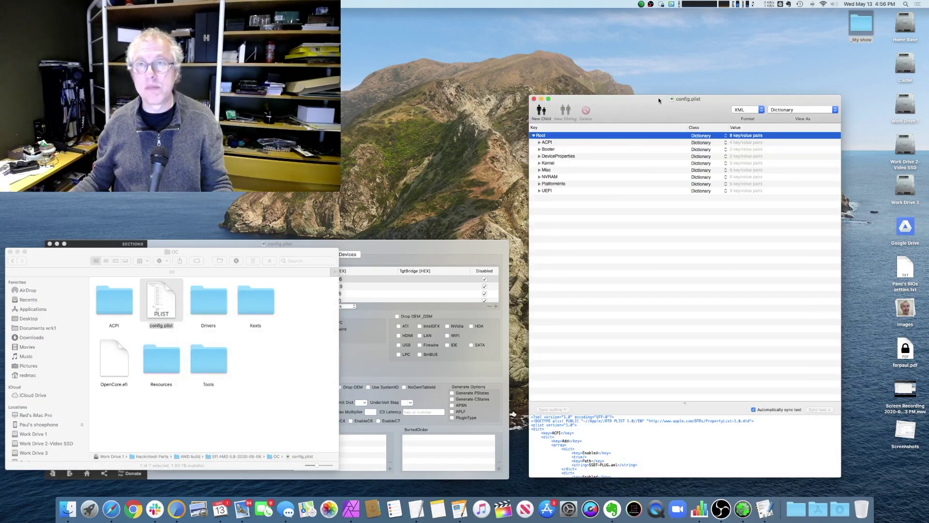
Place PlistEdit Pro on the right with Clover Configurator beside it.
{"action": "left_click_drag", "start_coordinate": [659, 100], "coordinate": [714, 72]}
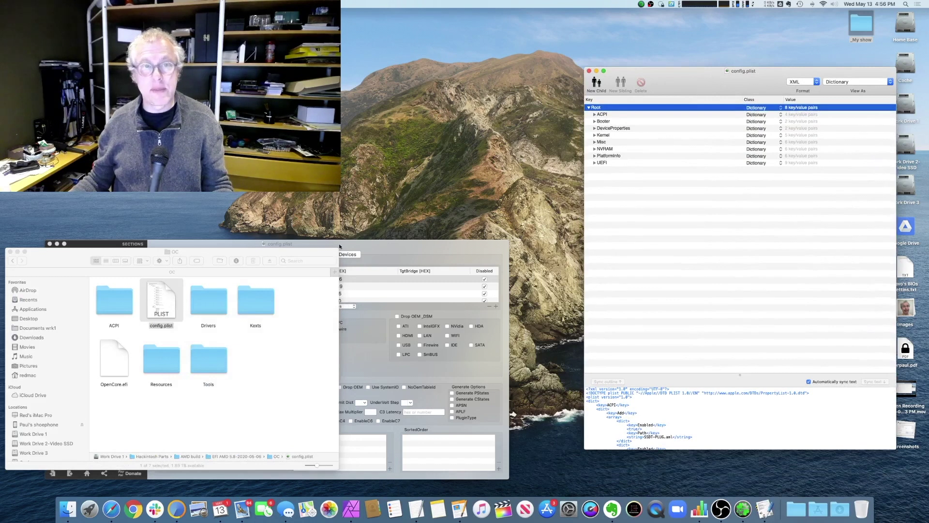
{"action": "left_click", "coordinate": [340, 247]}
{"action": "left_click_drag", "start_coordinate": [340, 247], "coordinate": [380, 211]}
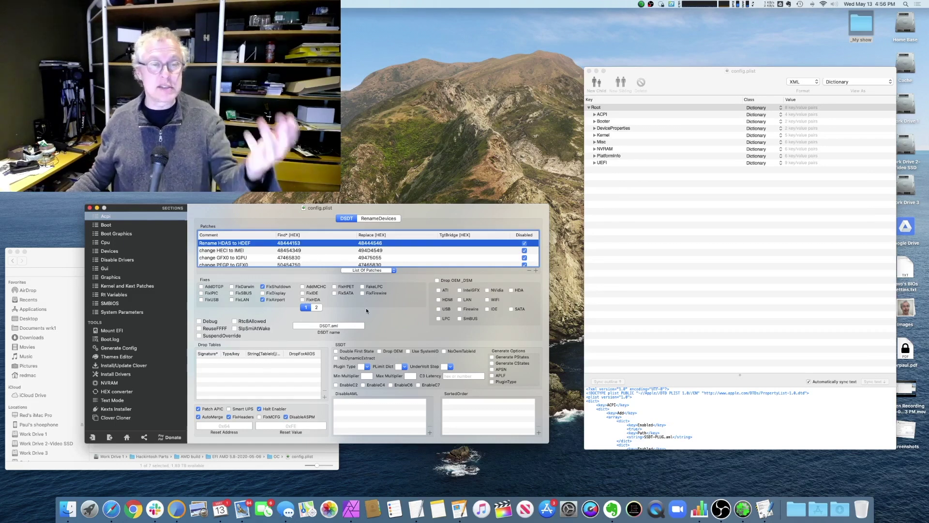
Expand the ACPI, Booter, DeviceProperties and Kernel sections of the OpenCore config.plist.
{"action": "left_click", "coordinate": [710, 76]}
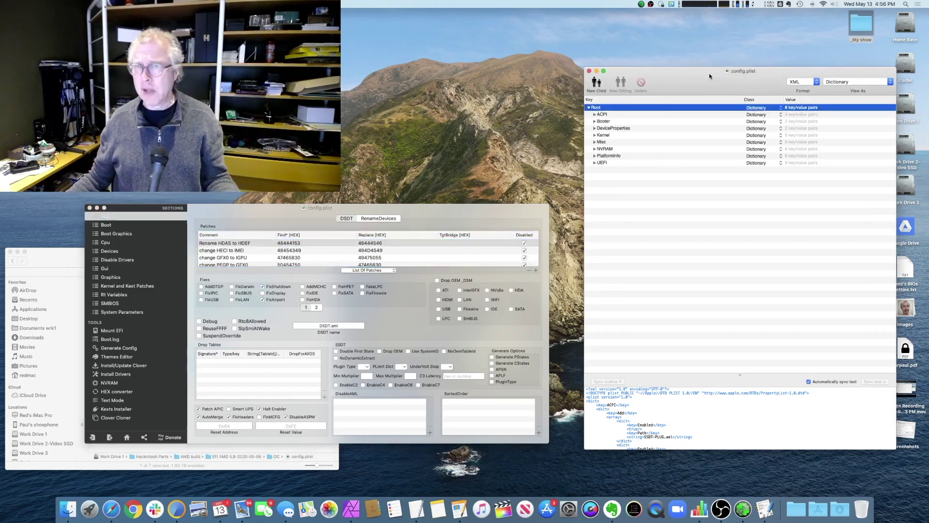
{"action": "left_click", "coordinate": [595, 116]}
{"action": "left_click", "coordinate": [595, 148]}
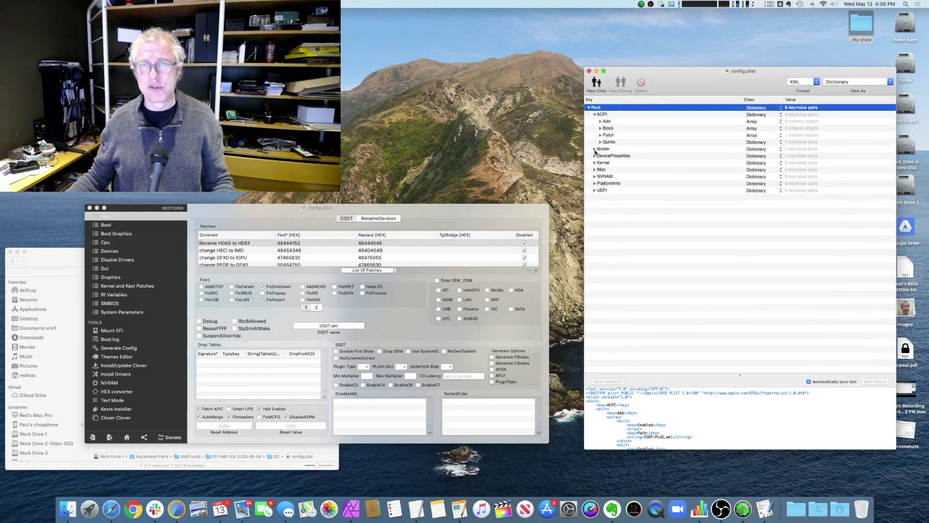
{"action": "left_click", "coordinate": [594, 170]}
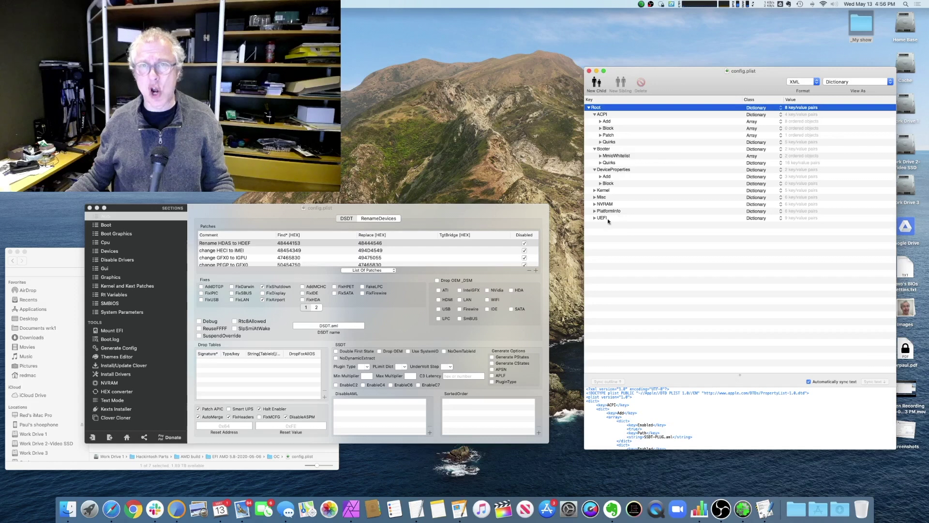
{"action": "left_click", "coordinate": [595, 190]}
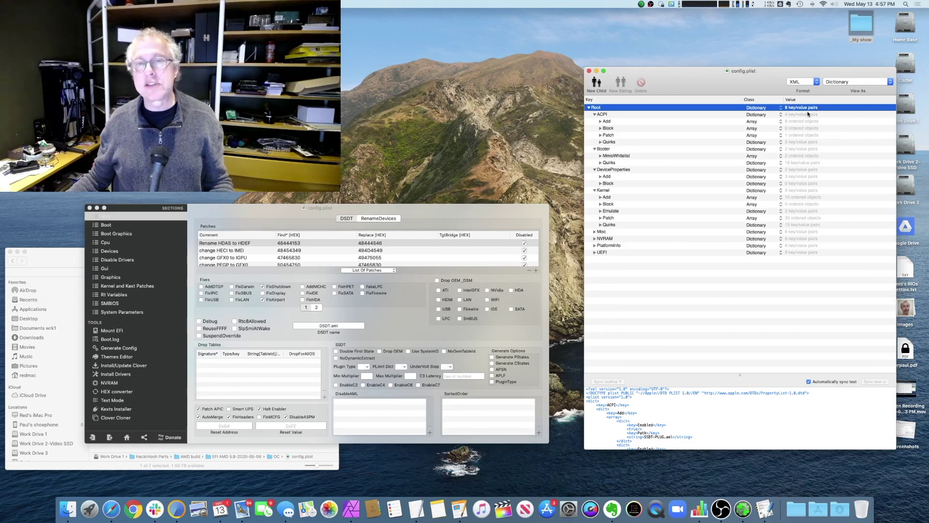
{"action": "left_click", "coordinate": [441, 208]}
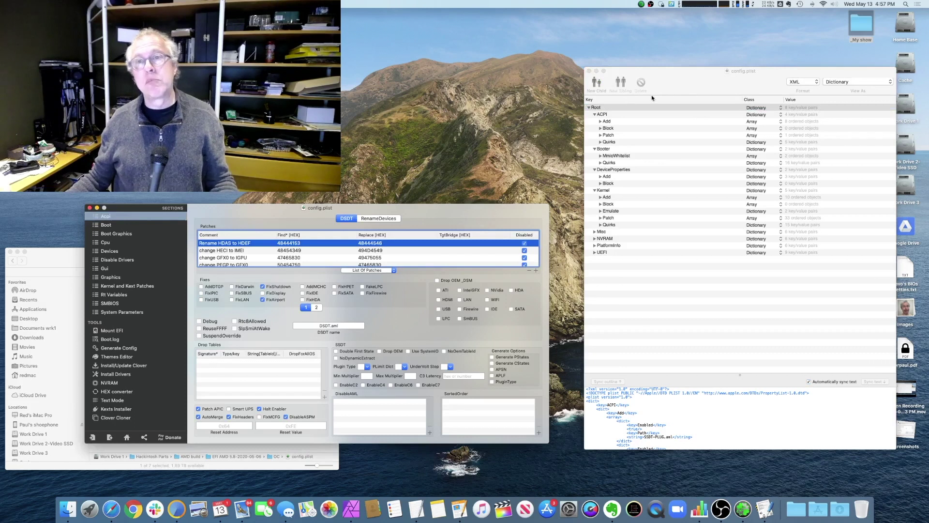
{"action": "left_click", "coordinate": [693, 82]}
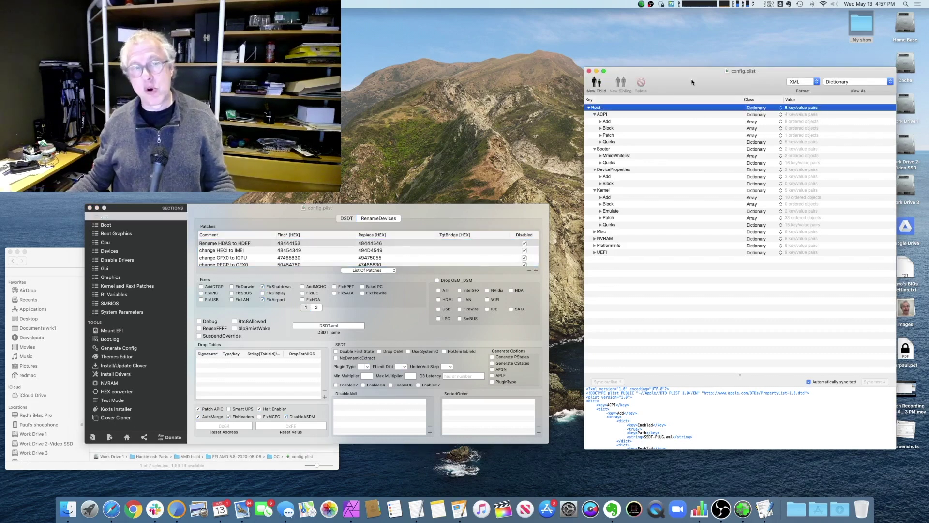
{"action": "left_click", "coordinate": [119, 313]}
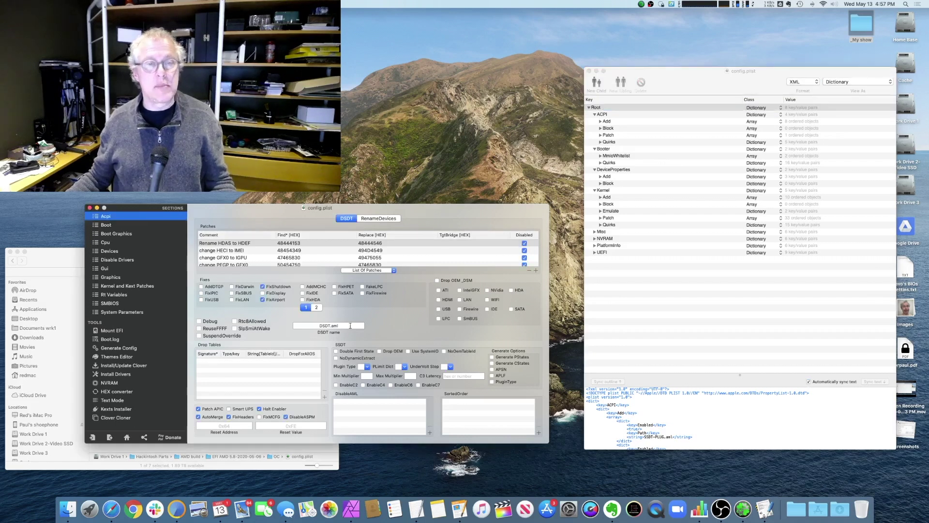
Add an IONVMeFamily patch from the KextsToPatch list of patches.
{"action": "left_click", "coordinate": [112, 285]}
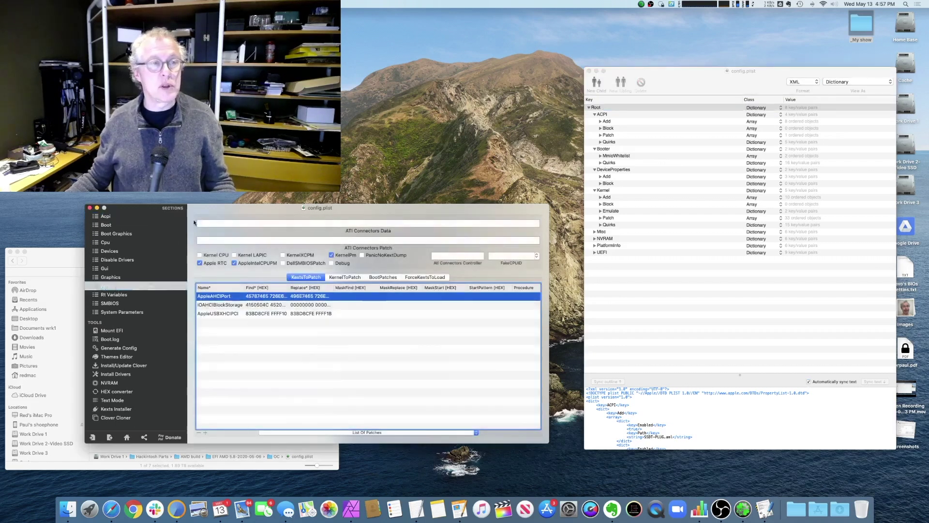
{"action": "left_click", "coordinate": [379, 430]}
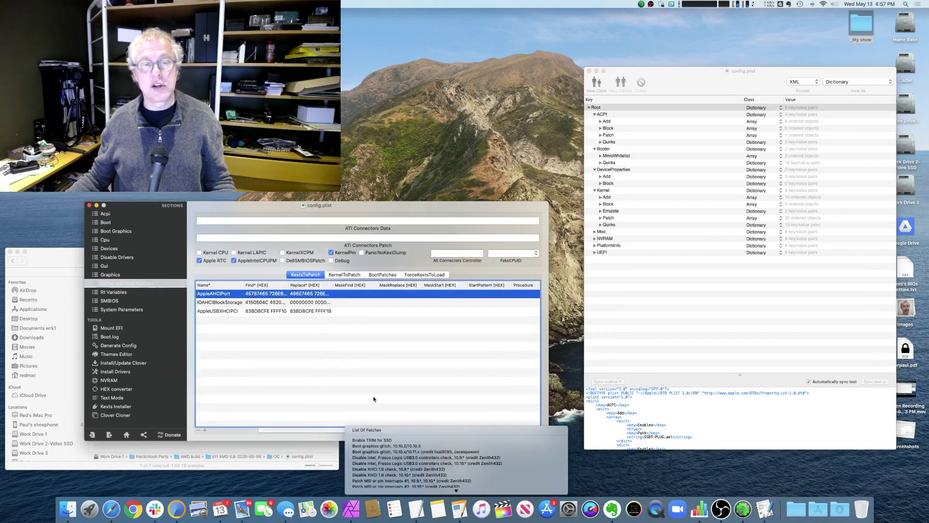
{"action": "scroll", "coordinate": [378, 428], "scroll_direction": "down", "scroll_amount": 5}
{"action": "scroll", "coordinate": [415, 426], "scroll_direction": "down", "scroll_amount": 5}
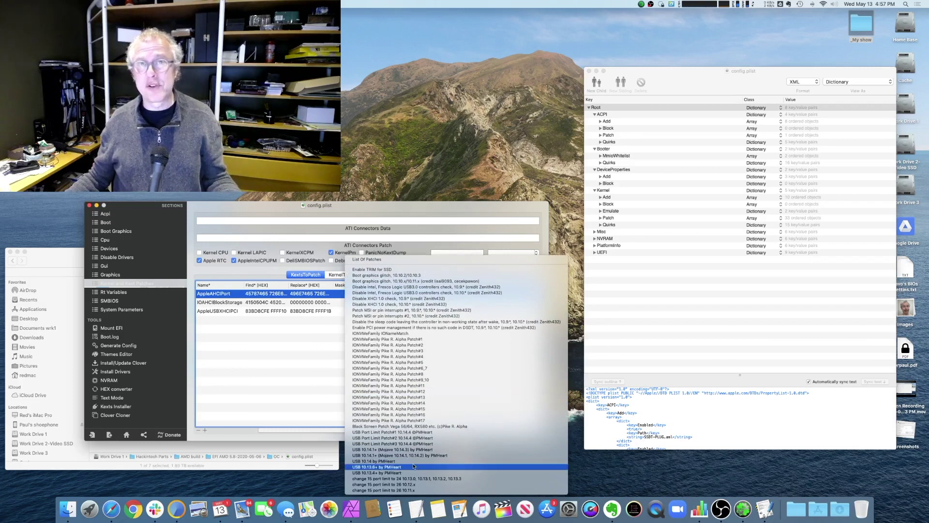
{"action": "left_click", "coordinate": [410, 368]}
Add the Disable XHCI 1.0 check patch and view System Parameters.
{"action": "left_click", "coordinate": [406, 430]}
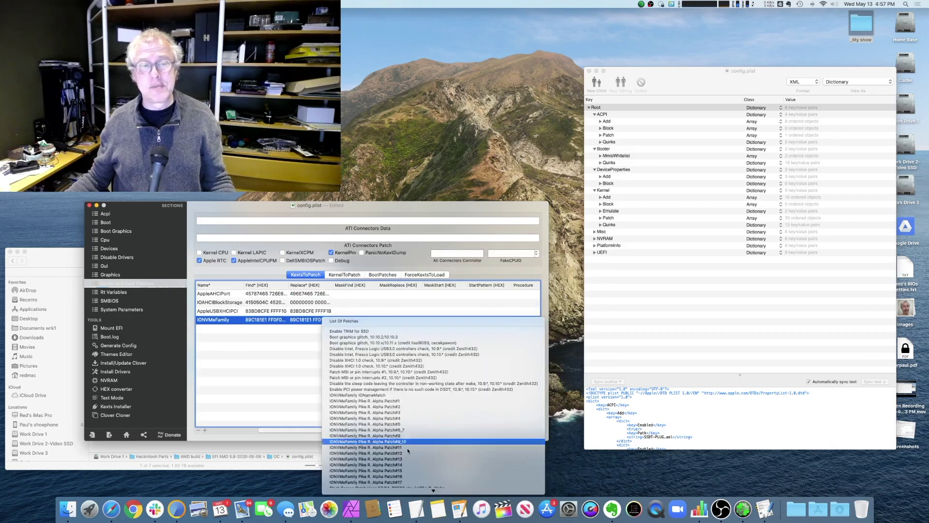
{"action": "left_click", "coordinate": [398, 360]}
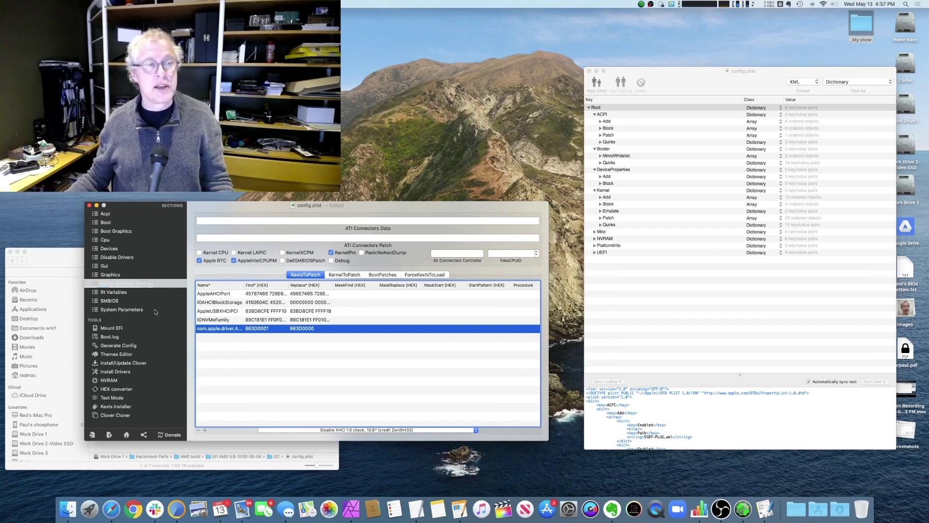
{"action": "left_click", "coordinate": [122, 310]}
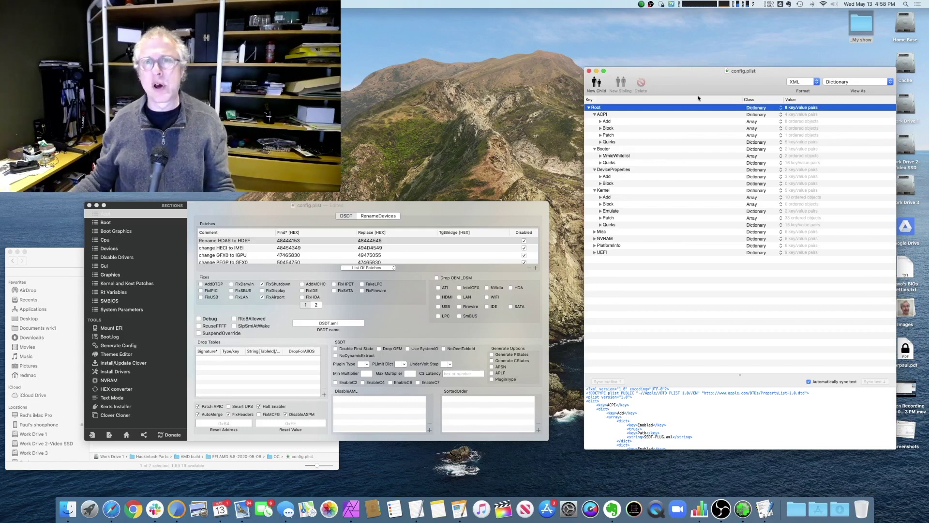
{"action": "left_click", "coordinate": [595, 191]}
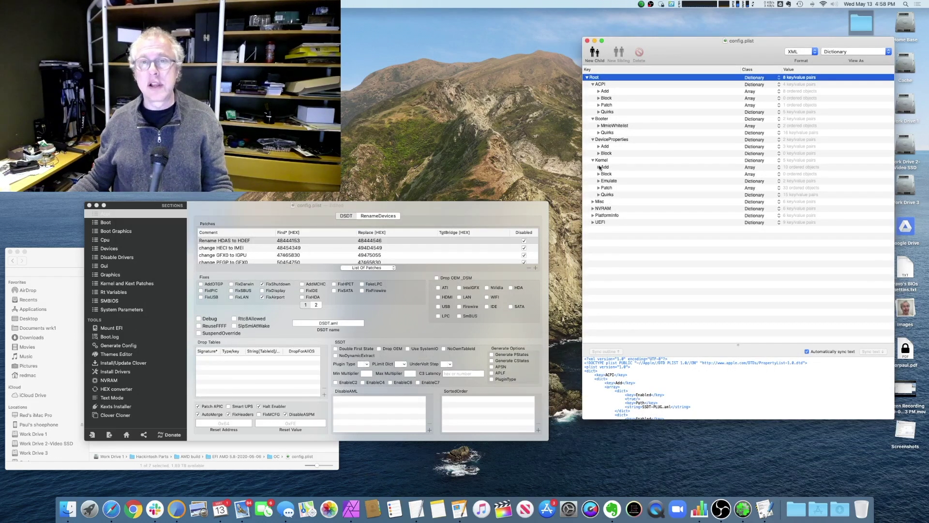
Expand Kernel > Add items 0 and 1 to show the Lilu.kext and VirtualSMC.kext keys.
{"action": "left_click", "coordinate": [599, 167]}
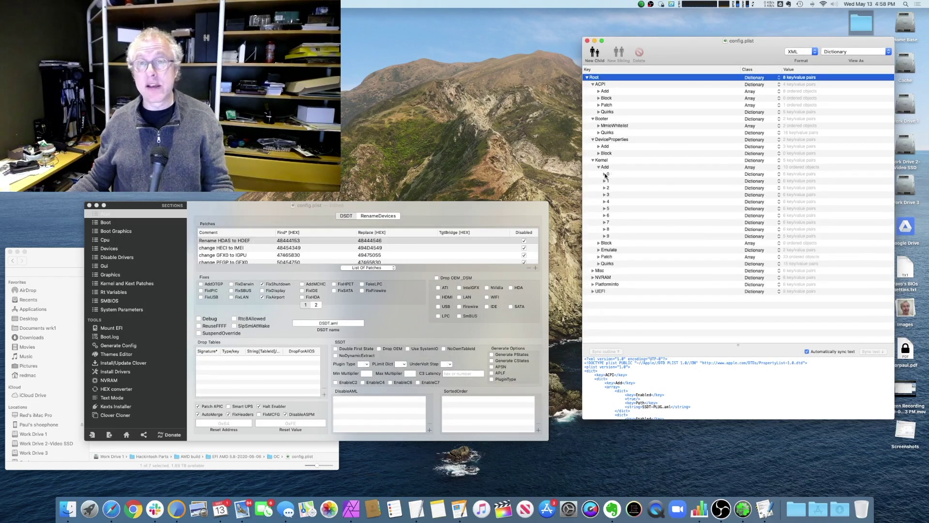
{"action": "left_click", "coordinate": [604, 174]}
{"action": "left_click", "coordinate": [605, 222]}
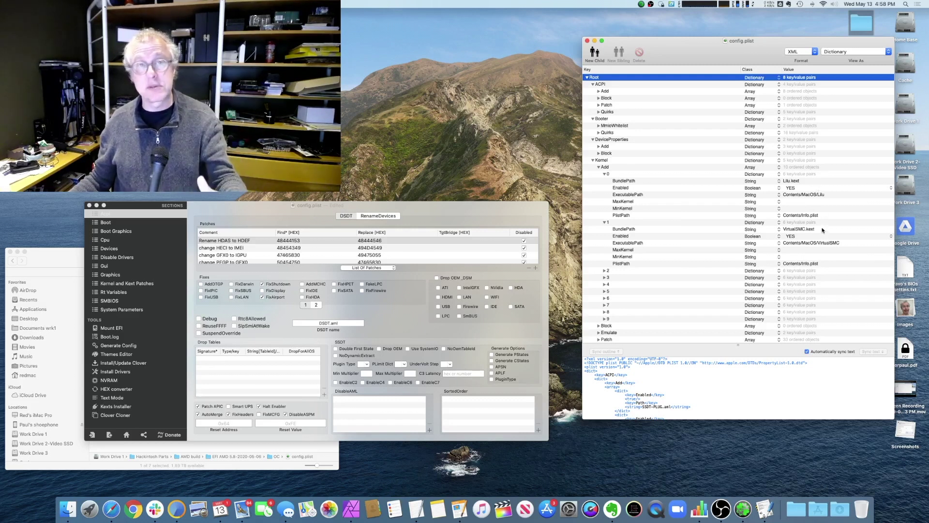
{"action": "left_click_drag", "start_coordinate": [474, 205], "coordinate": [448, 228]}
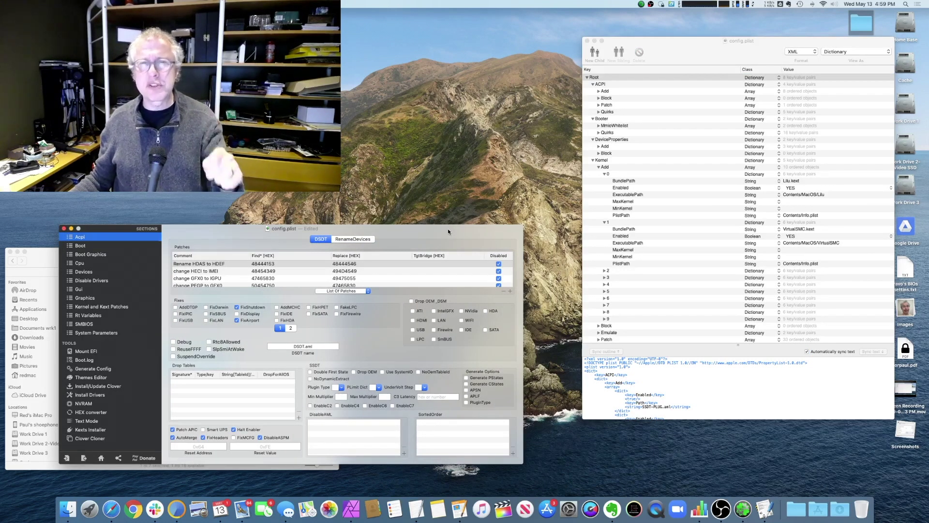
{"action": "left_click", "coordinate": [753, 51]}
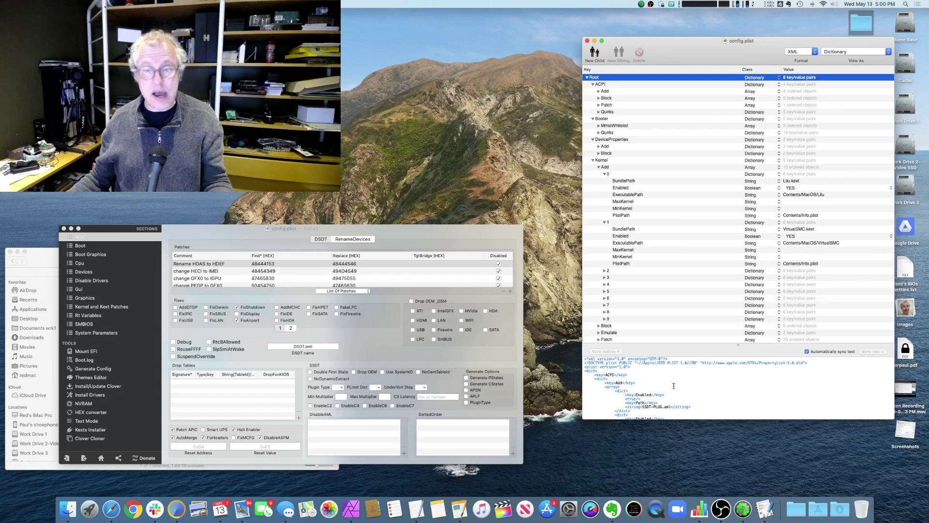
{"action": "left_click", "coordinate": [797, 509]}
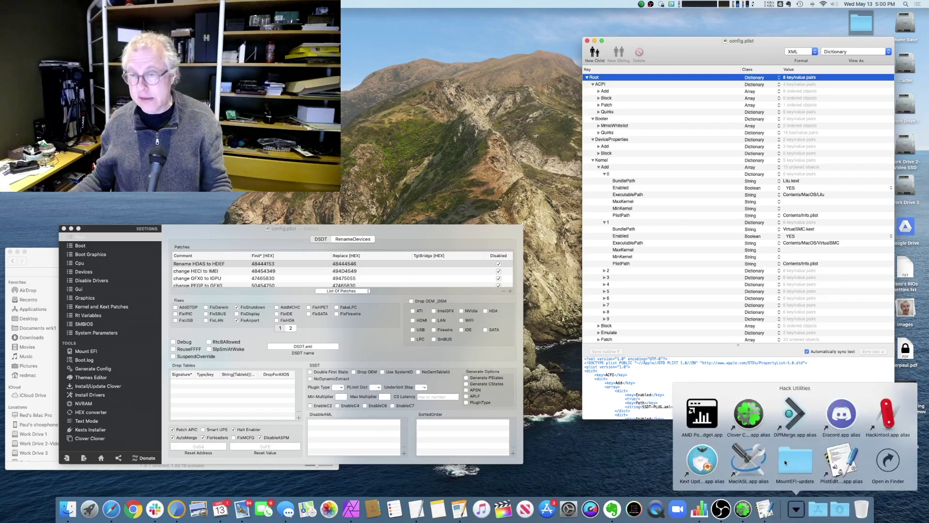
Launch AMD Power Gadget from Hack Utilities and place its graphs on the right.
{"action": "left_click", "coordinate": [707, 414]}
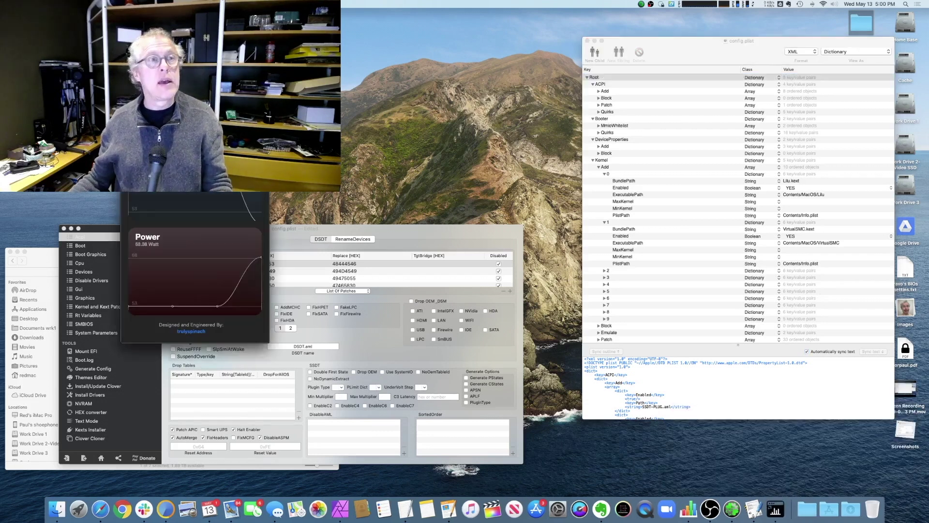
{"action": "left_click_drag", "start_coordinate": [224, 14], "coordinate": [778, 84]}
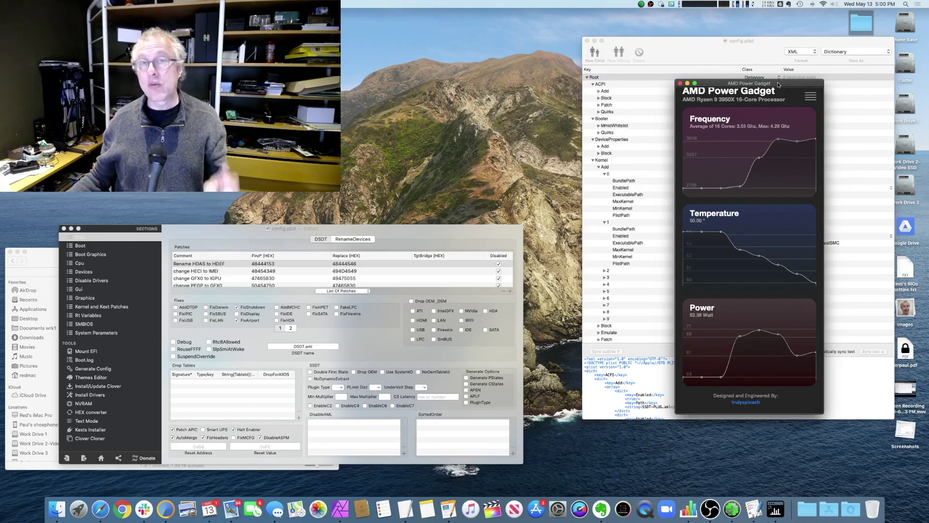
{"action": "left_click_drag", "start_coordinate": [779, 84], "coordinate": [811, 119]}
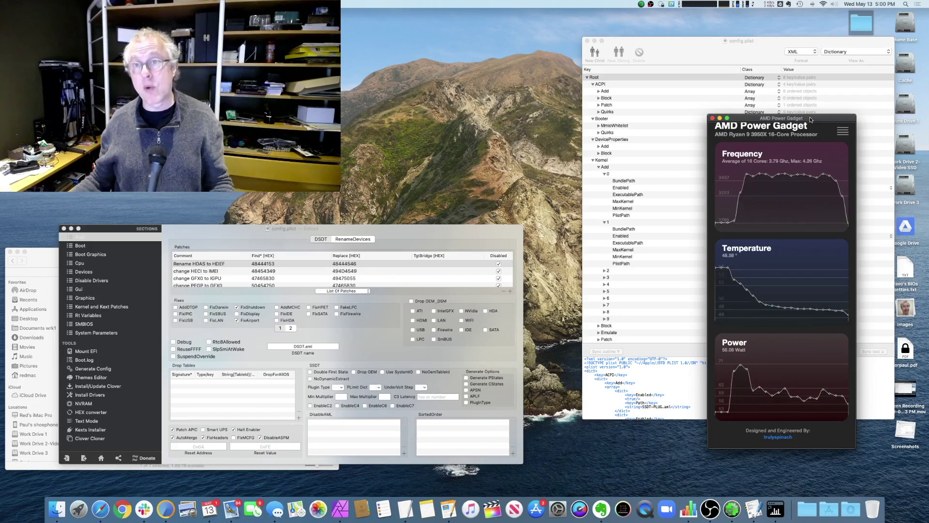
Reveal the keys of Kernel > Add items 3 and 4, AMDRyzenCPUPowerManagement.kext and SMCAMDProcessor.kext.
{"action": "left_click", "coordinate": [692, 43]}
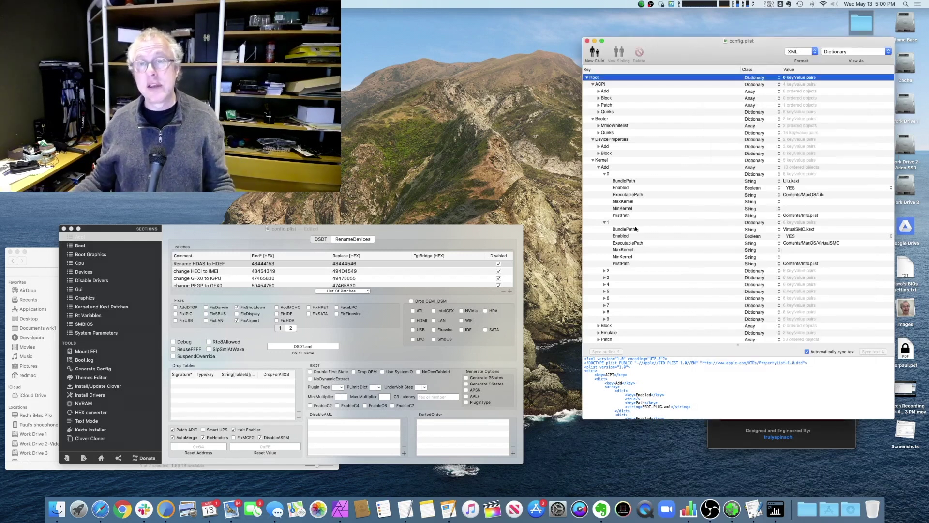
{"action": "left_click", "coordinate": [605, 278]}
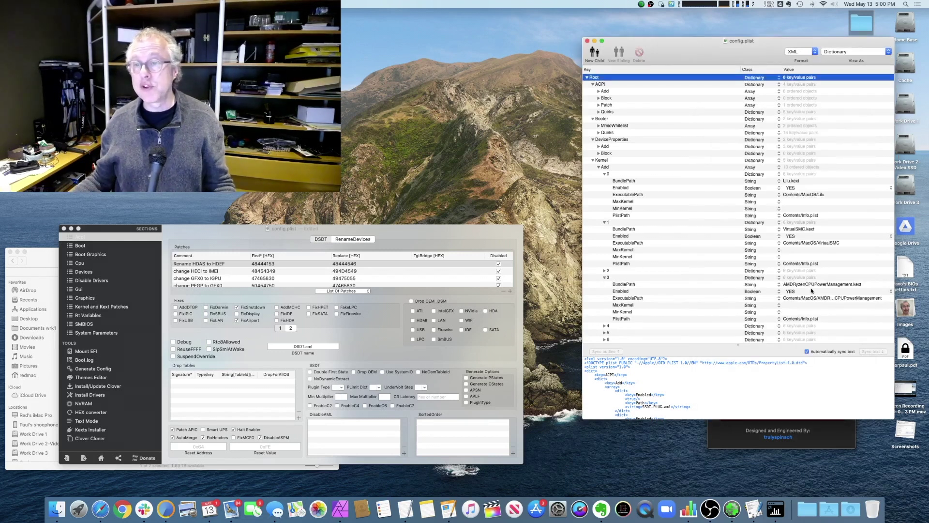
{"action": "left_click", "coordinate": [604, 326]}
{"action": "scroll", "coordinate": [700, 224], "scroll_direction": "down", "scroll_amount": 5}
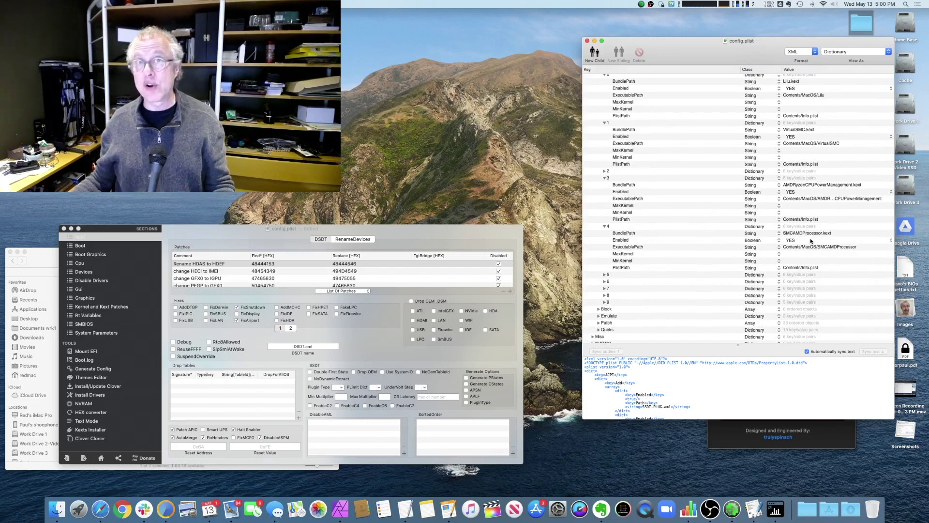
Check the CPU speed steps in AMD Power Gadget's Power Tool, then close both windows.
{"action": "left_click", "coordinate": [848, 441]}
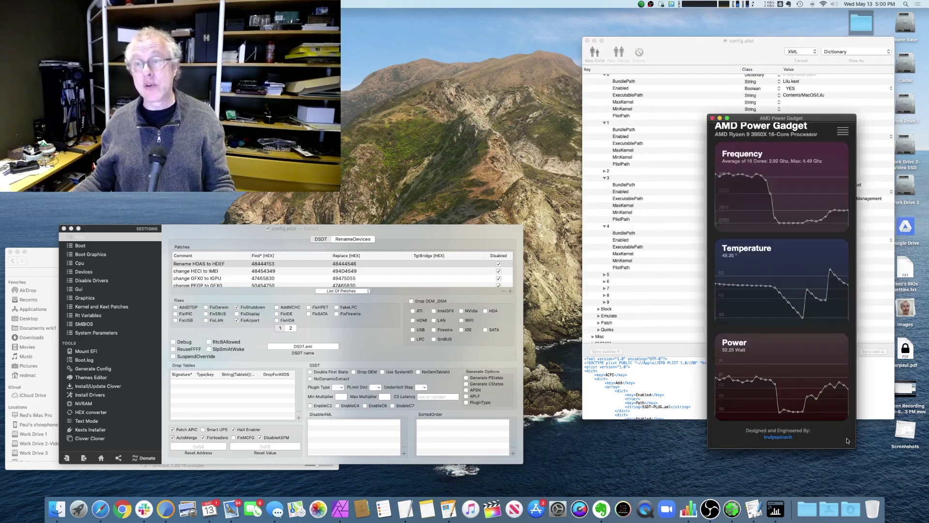
{"action": "left_click", "coordinate": [843, 131]}
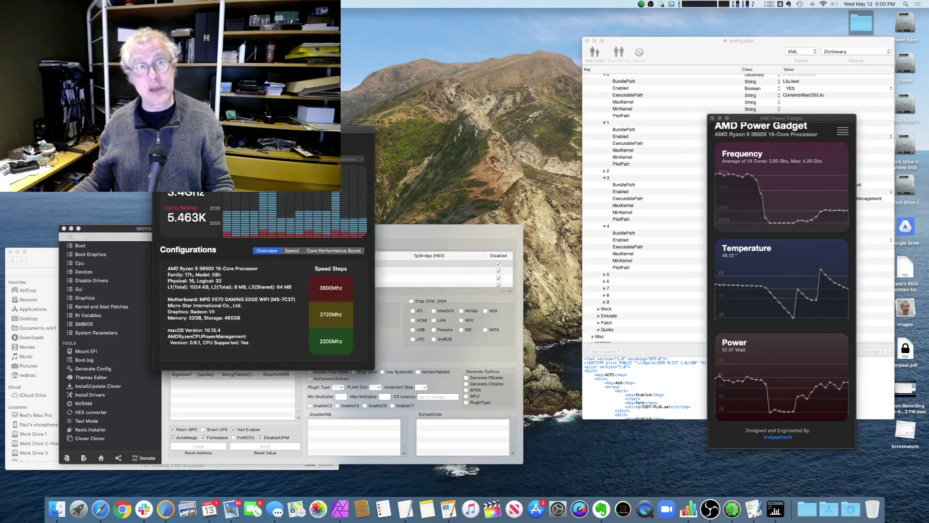
{"action": "left_click_drag", "start_coordinate": [356, 131], "coordinate": [679, 239]}
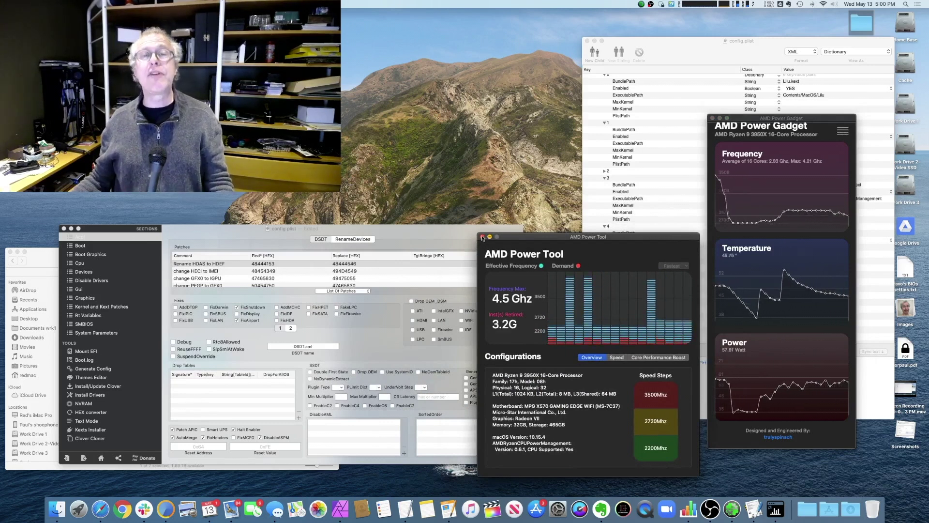
{"action": "left_click", "coordinate": [482, 237]}
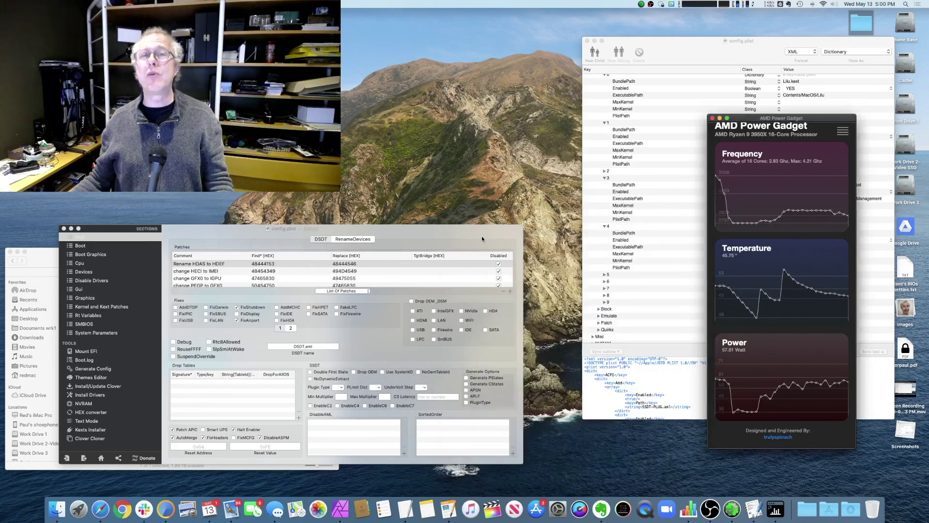
{"action": "left_click", "coordinate": [713, 118]}
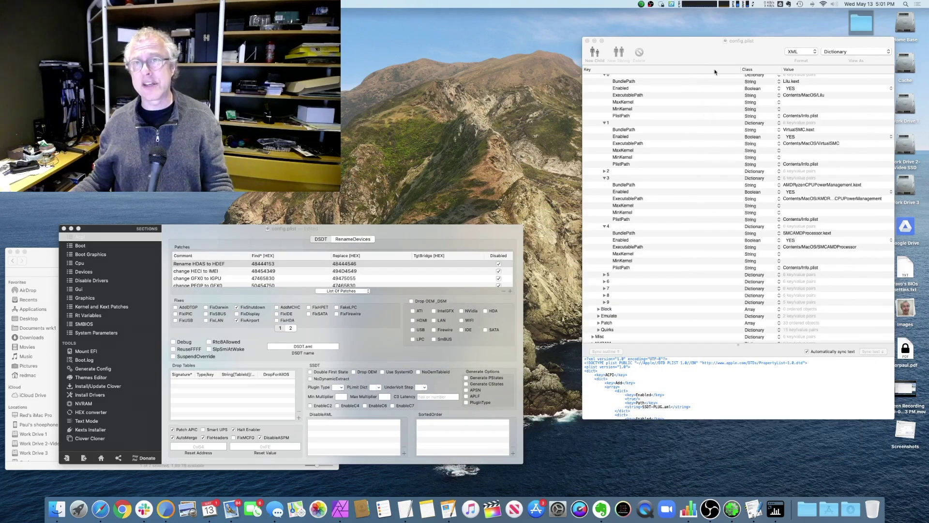
Collapse config.plist to Root's top-level keys and shift PlistEdit Pro and Clover Configurator right.
{"action": "left_click", "coordinate": [593, 117]}
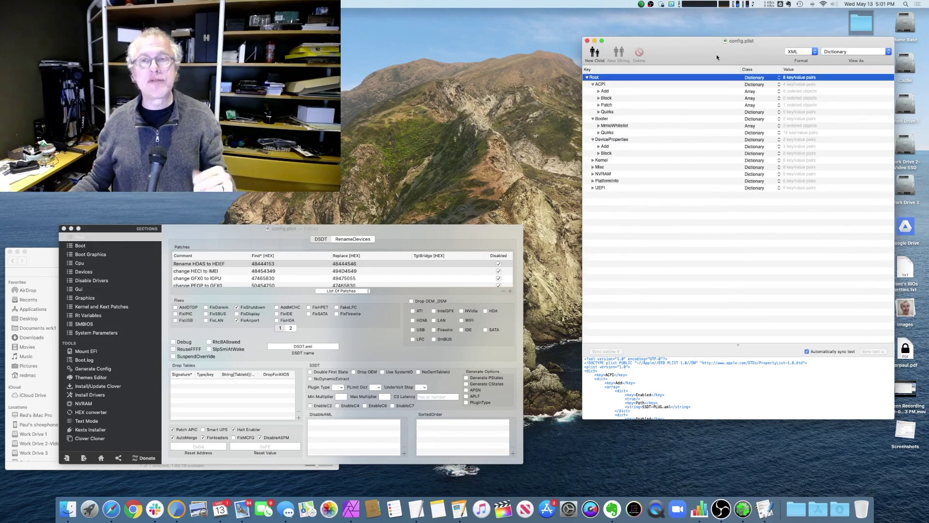
{"action": "left_click_drag", "start_coordinate": [717, 55], "coordinate": [727, 66]}
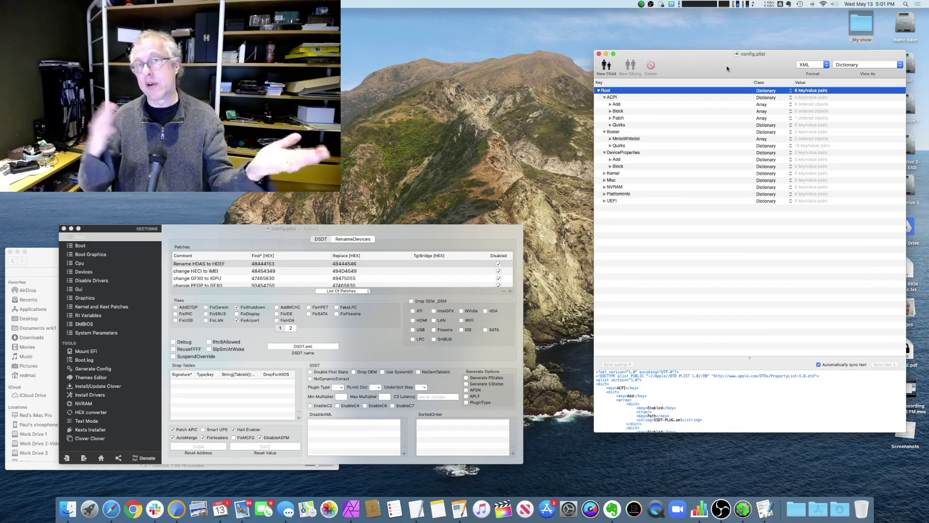
{"action": "left_click", "coordinate": [405, 225]}
{"action": "left_click_drag", "start_coordinate": [416, 231], "coordinate": [428, 230]}
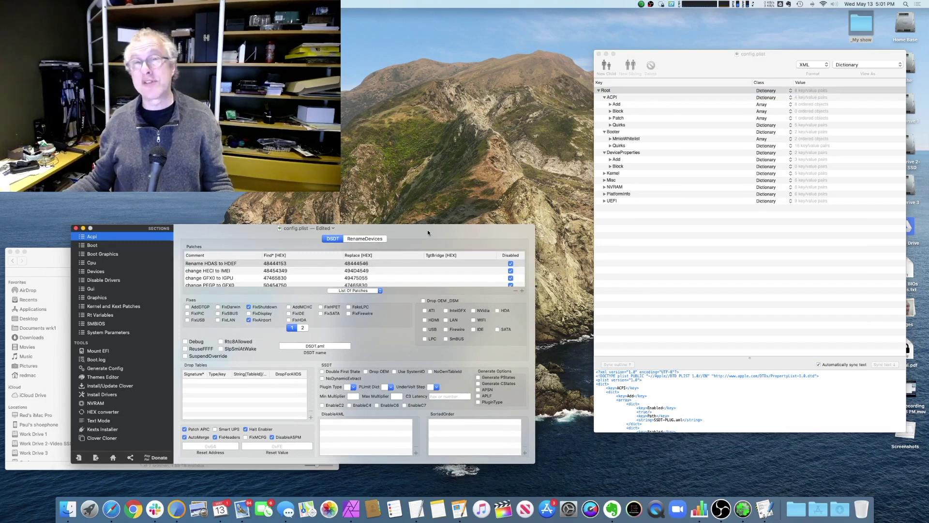
Close Clover Configurator and open OpenCore-0.5.8-RELEASE > Docs > Differences.pdf in Preview.
{"action": "left_click", "coordinate": [75, 228]}
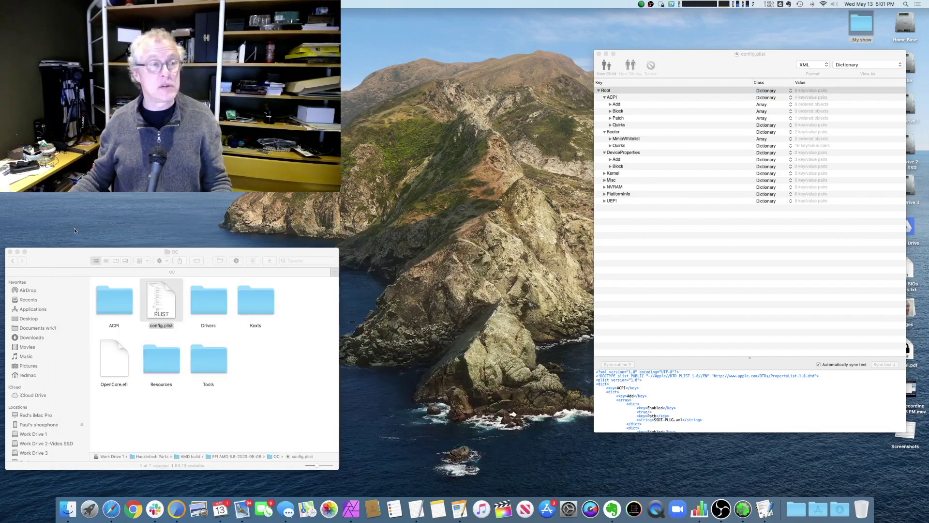
{"action": "left_click", "coordinate": [12, 261]}
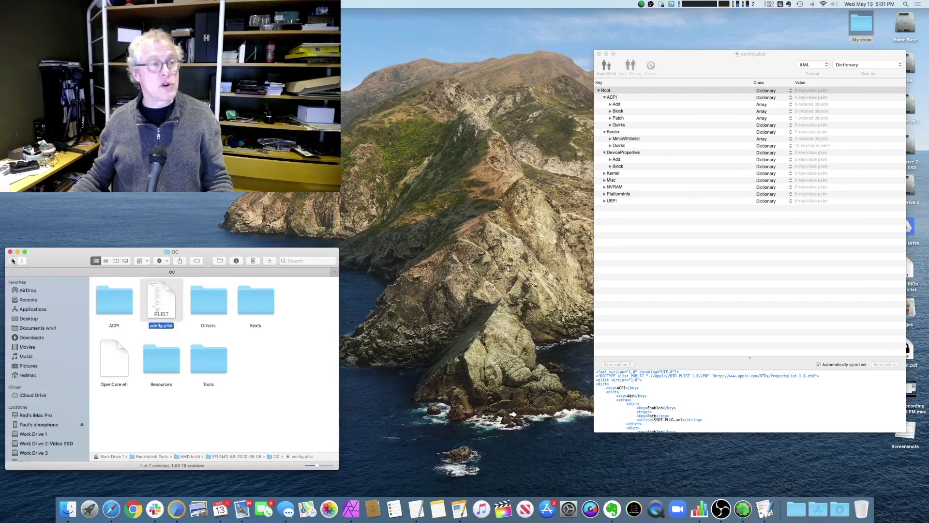
{"action": "left_click", "coordinate": [13, 261]}
{"action": "left_click", "coordinate": [167, 316]}
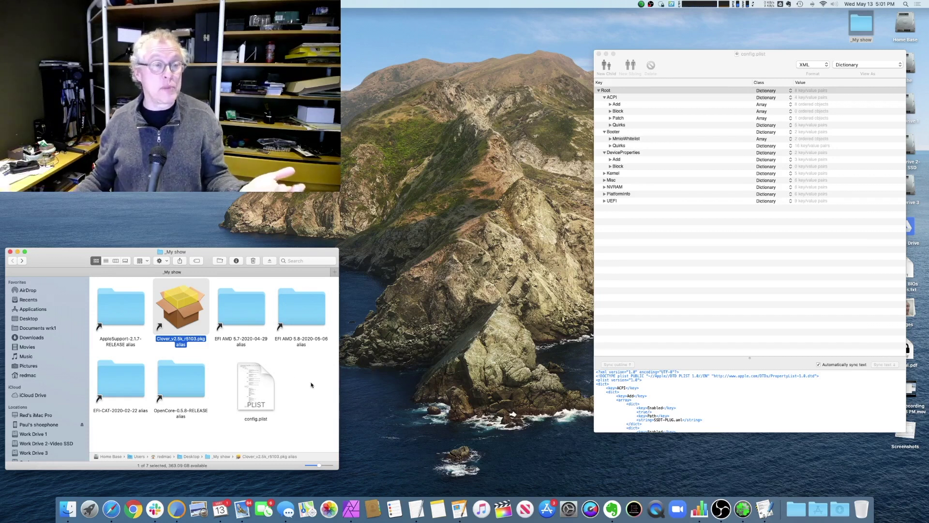
{"action": "double_click", "coordinate": [189, 373]}
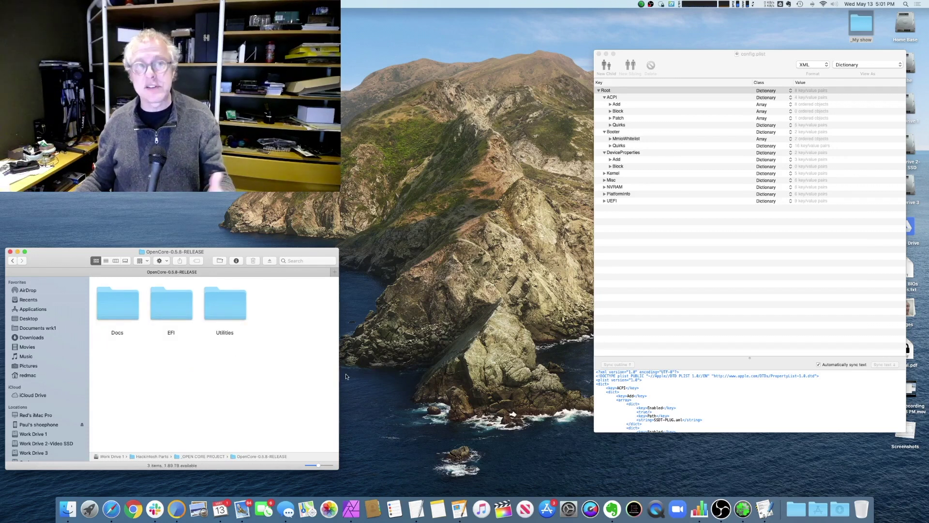
{"action": "double_click", "coordinate": [109, 306]}
{"action": "mouse_move", "coordinate": [230, 313]}
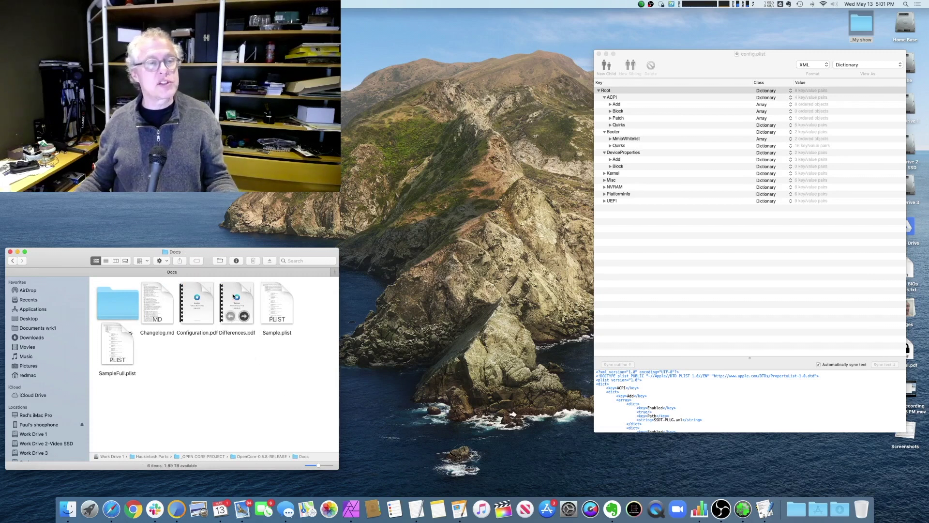
{"action": "double_click", "coordinate": [233, 296]}
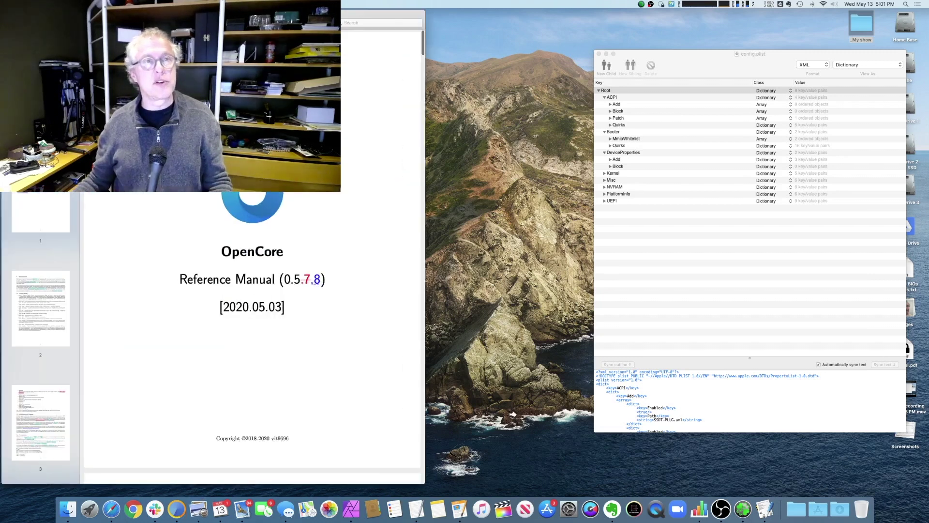
Move Preview aside and skim the Introduction and following pages of changes.
{"action": "left_click_drag", "start_coordinate": [260, 18], "coordinate": [750, 18]}
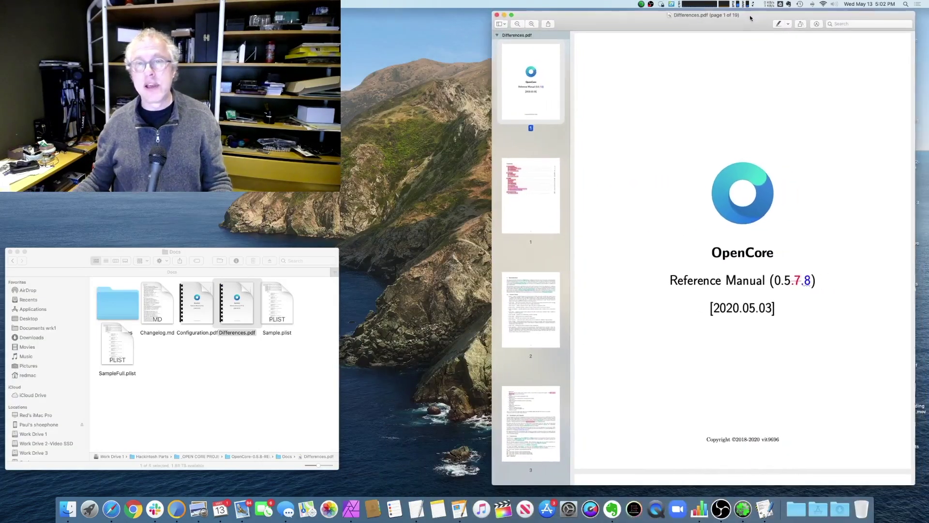
{"action": "left_click", "coordinate": [512, 203]}
{"action": "left_click", "coordinate": [536, 321]}
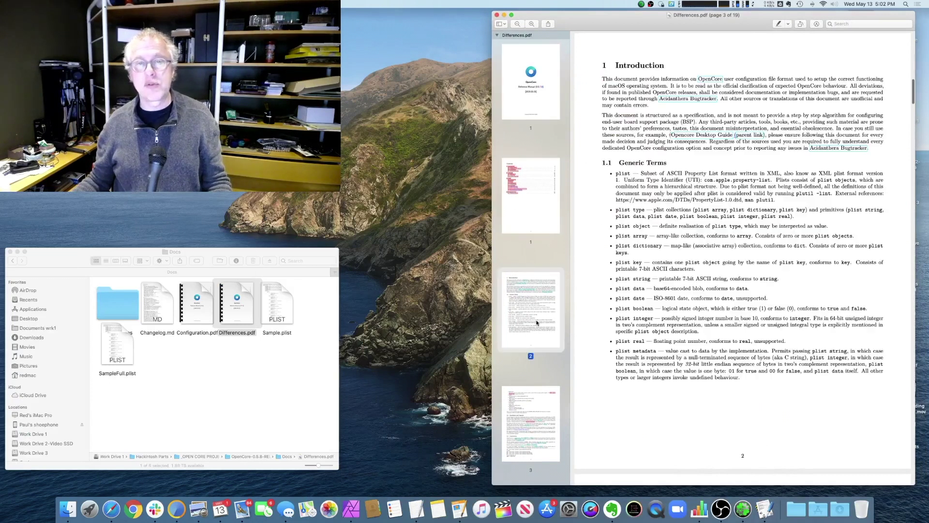
{"action": "left_click", "coordinate": [530, 443]}
{"action": "scroll", "coordinate": [520, 286], "scroll_direction": "down", "scroll_amount": 1}
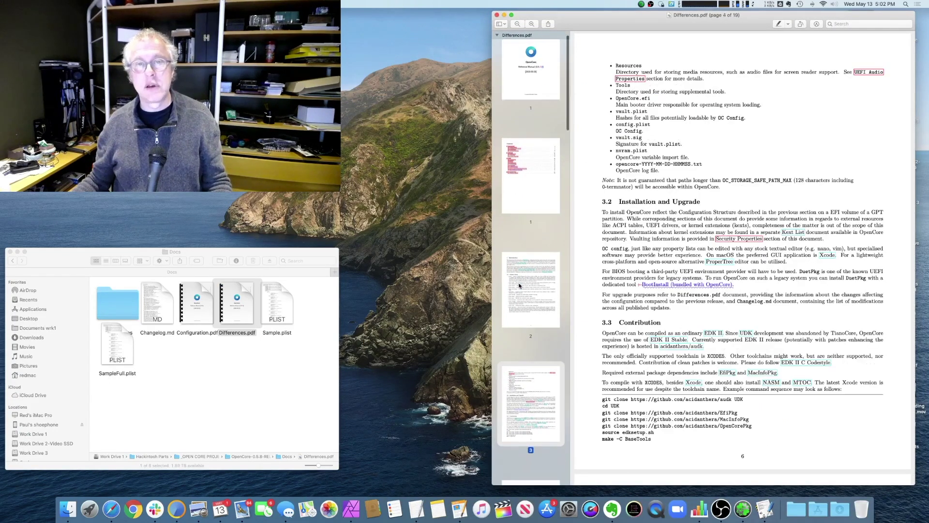
{"action": "scroll", "coordinate": [519, 286], "scroll_direction": "down", "scroll_amount": 5}
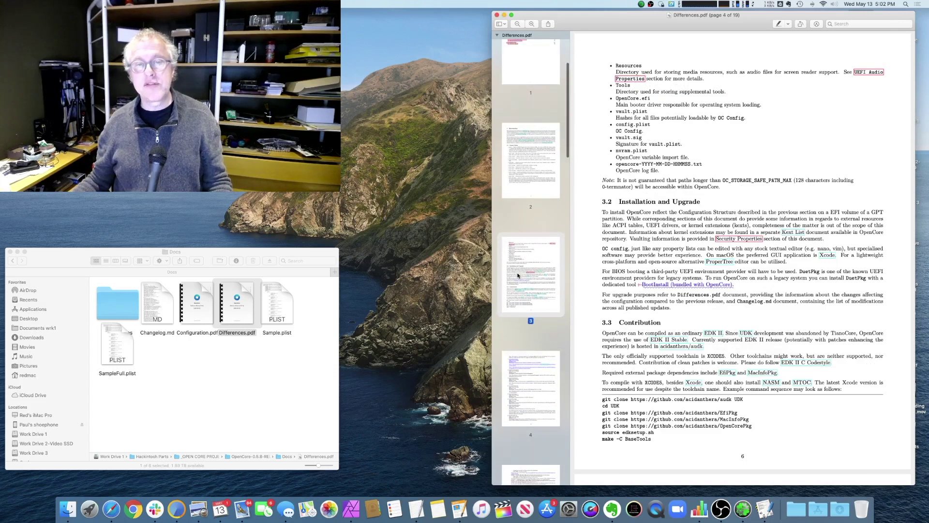
{"action": "key", "text": "Down"}
{"action": "scroll", "coordinate": [534, 376], "scroll_direction": "down", "scroll_amount": 10}
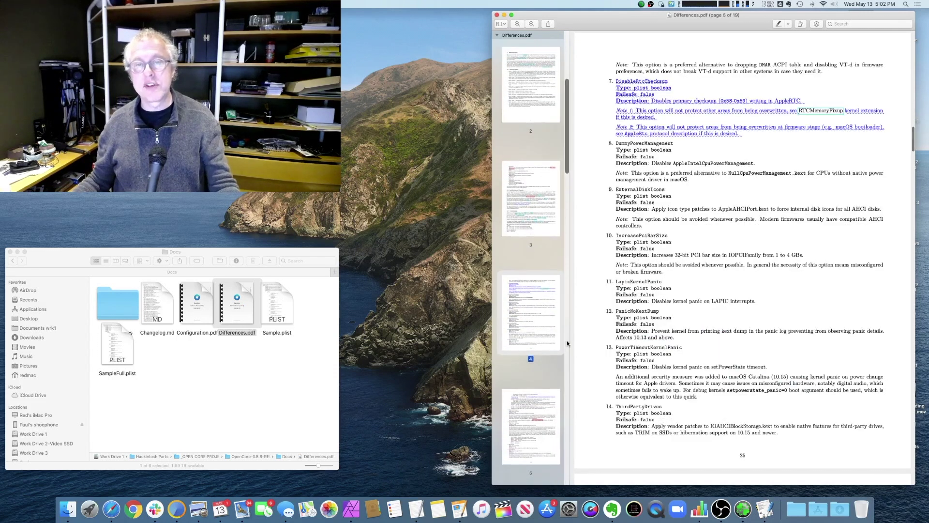
Review the Security Properties and UEFI changes, then close Differences.pdf.
{"action": "left_click", "coordinate": [529, 300]}
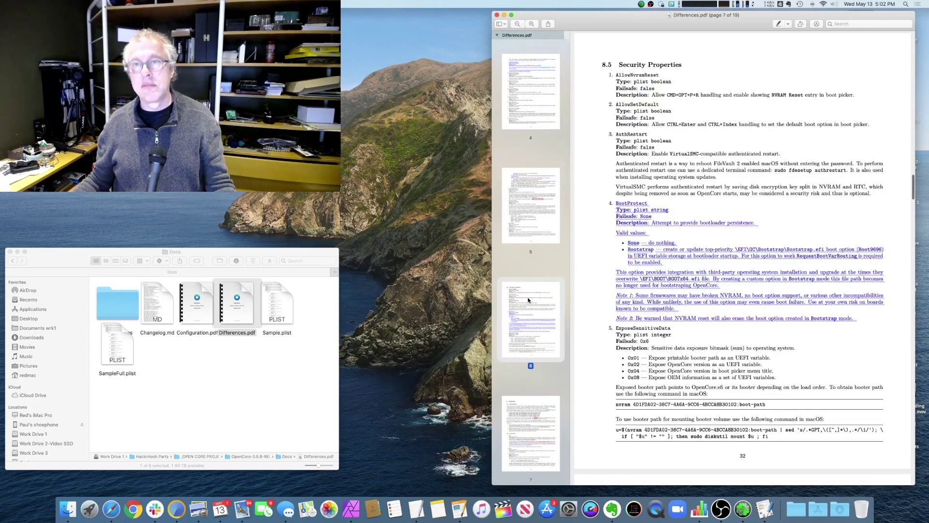
{"action": "scroll", "coordinate": [530, 290], "scroll_direction": "down", "scroll_amount": 5}
{"action": "scroll", "coordinate": [665, 256], "scroll_direction": "up", "scroll_amount": 4}
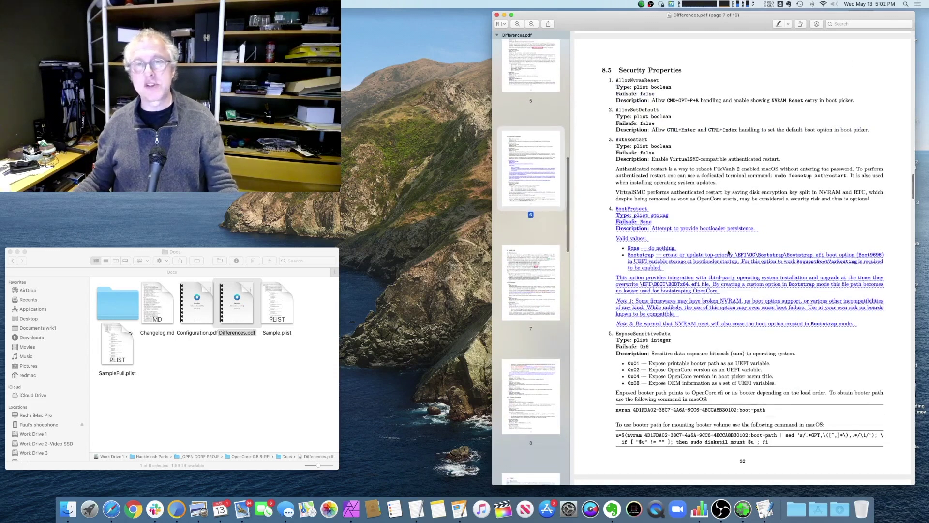
{"action": "scroll", "coordinate": [802, 300], "scroll_direction": "down", "scroll_amount": 2}
{"action": "scroll", "coordinate": [802, 300], "scroll_direction": "down", "scroll_amount": 20}
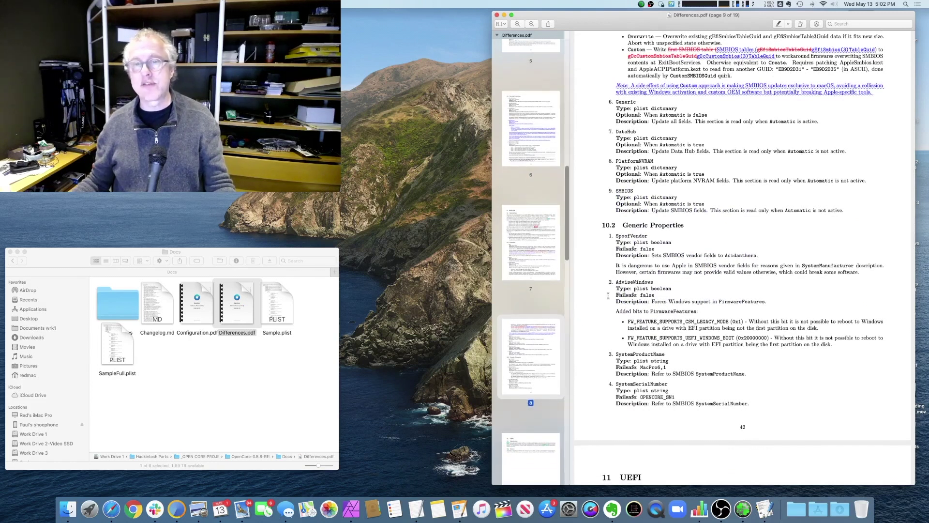
{"action": "scroll", "coordinate": [552, 397], "scroll_direction": "down", "scroll_amount": 3}
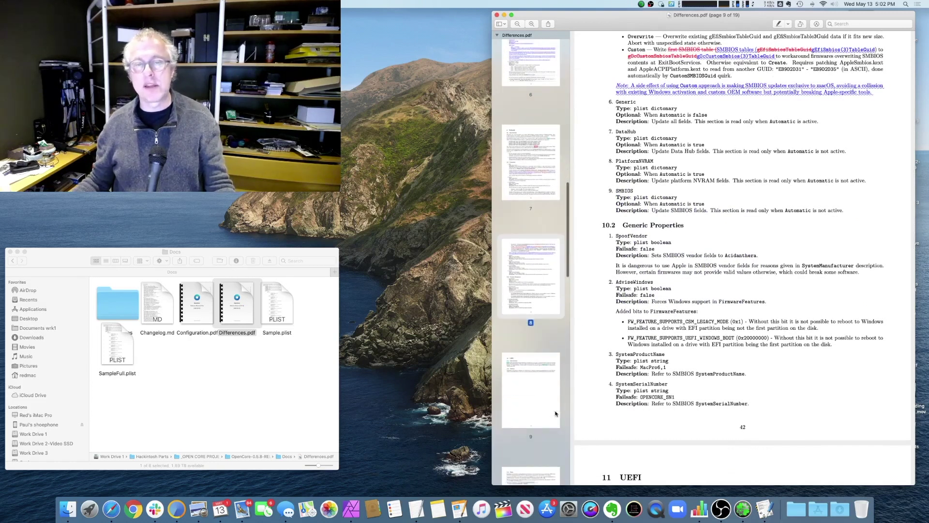
{"action": "left_click", "coordinate": [536, 395]}
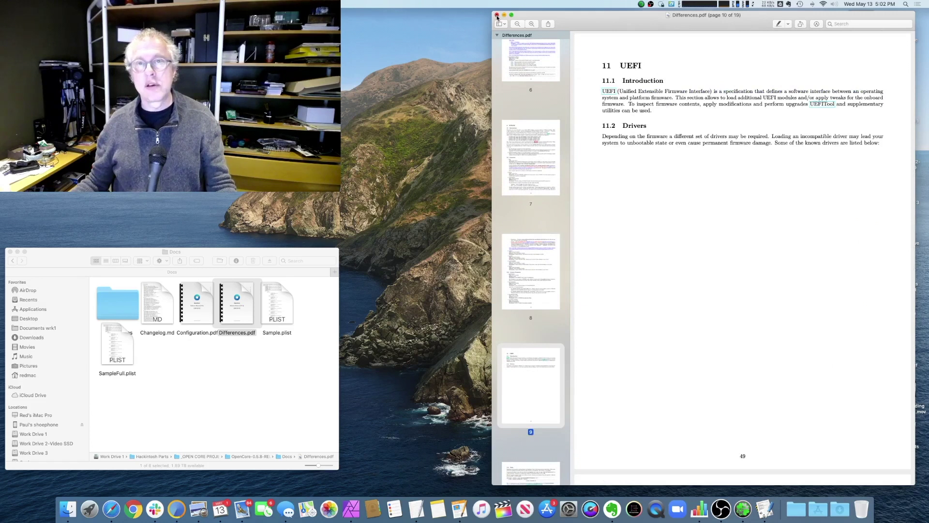
{"action": "left_click", "coordinate": [497, 15]}
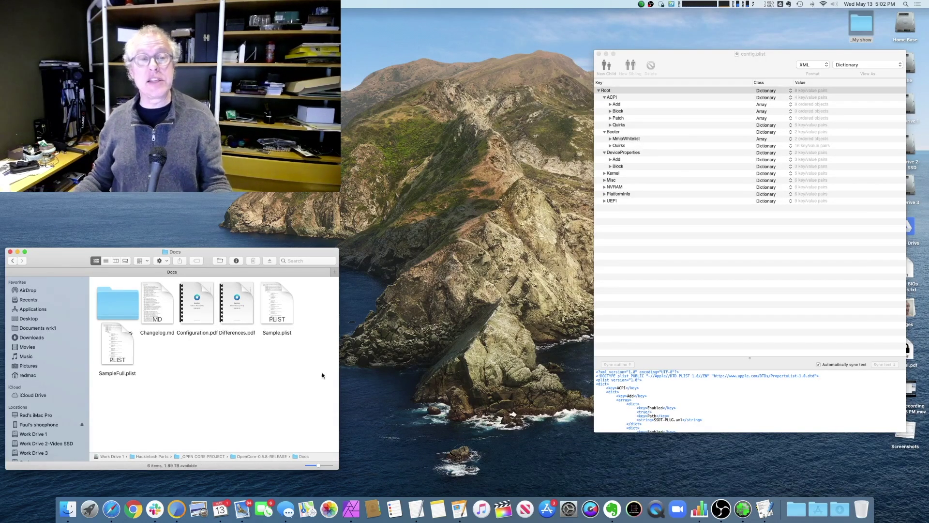
Select Sample.plist in the Docs folder and launch DiffMerge from the Hack Utilities stack.
{"action": "left_click", "coordinate": [268, 308]}
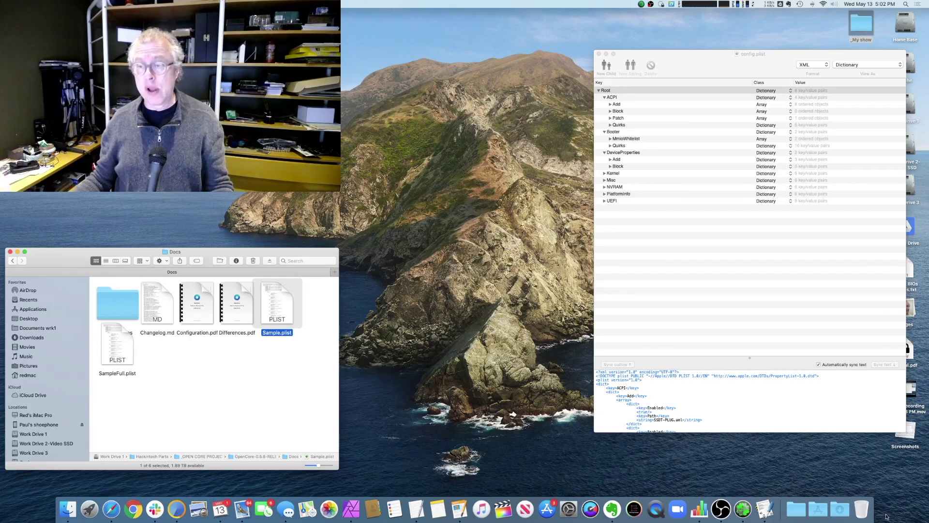
{"action": "left_click", "coordinate": [796, 509]}
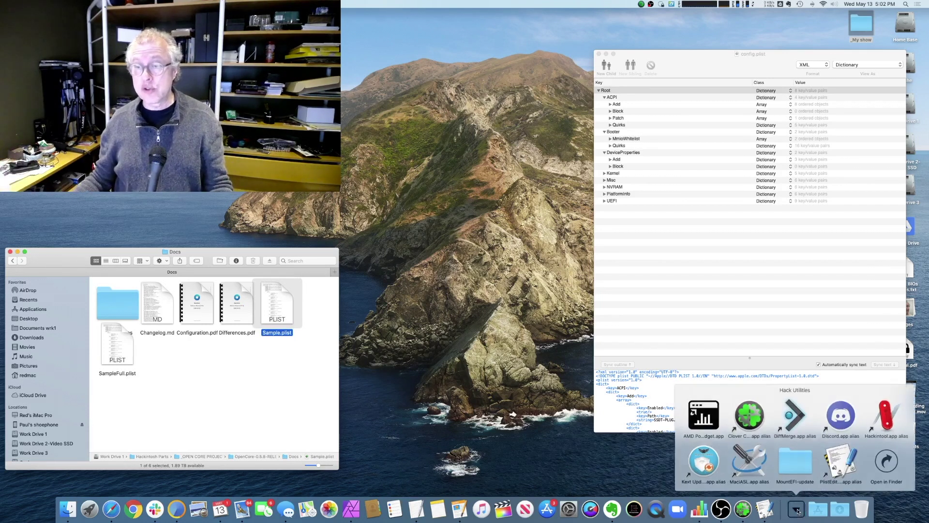
{"action": "left_click", "coordinate": [795, 414]}
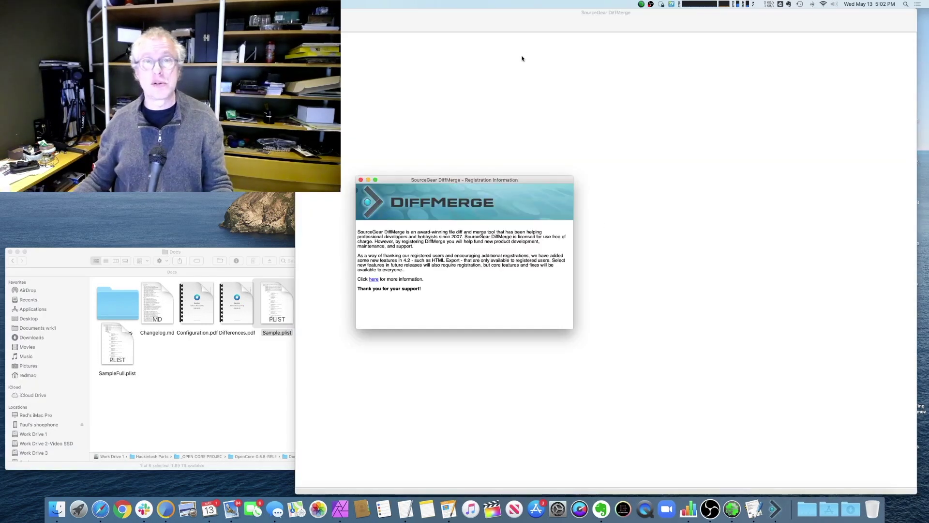
Dismiss the registration notice and set Sample.plist as the left file of a new diff.
{"action": "left_click", "coordinate": [361, 180]}
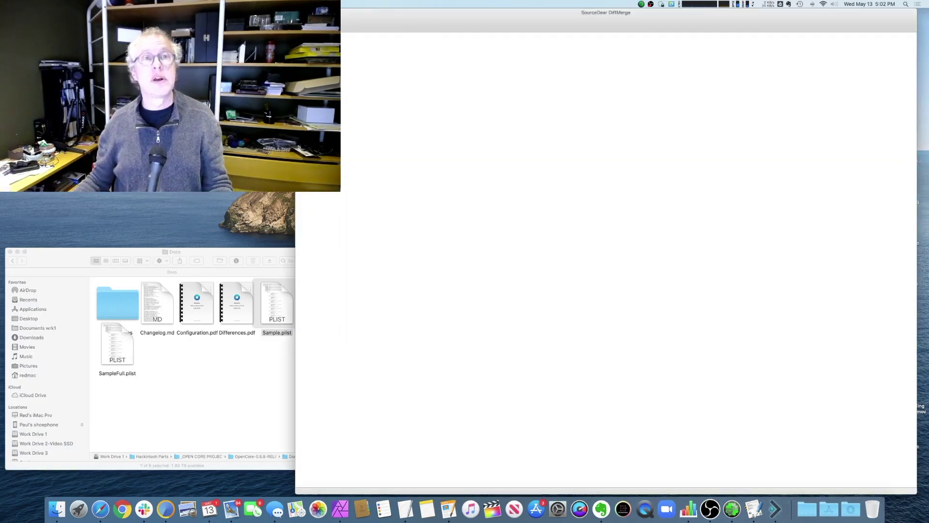
{"action": "key", "text": "super+d"}
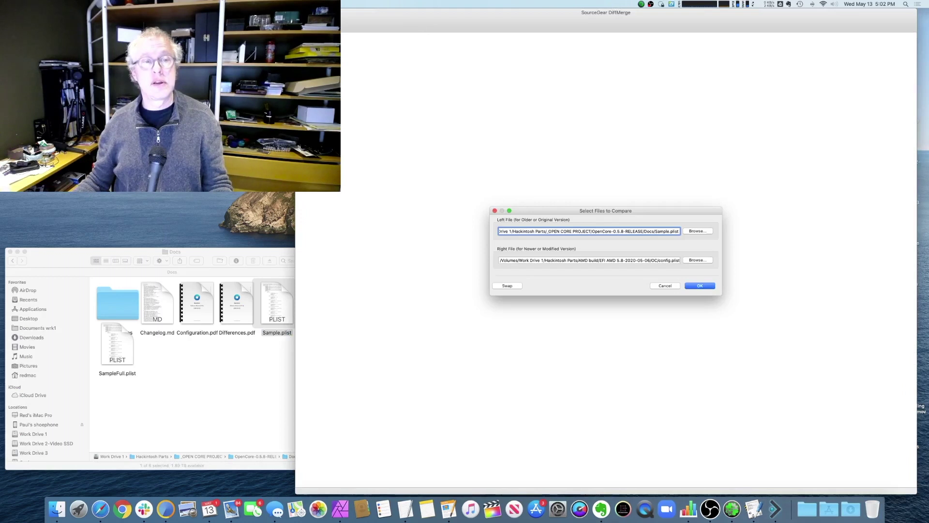
{"action": "left_click", "coordinate": [696, 232]}
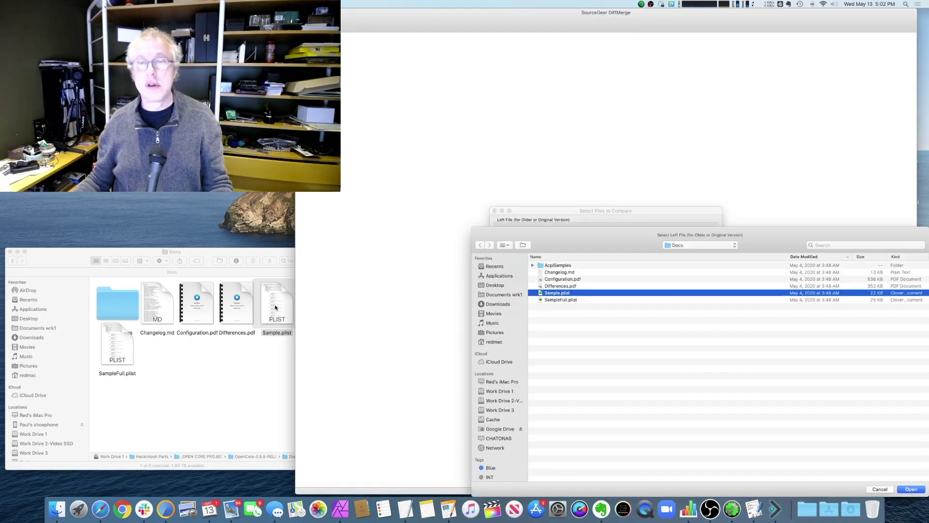
{"action": "left_click_drag", "start_coordinate": [277, 306], "coordinate": [634, 275]}
{"action": "key", "text": "Return"}
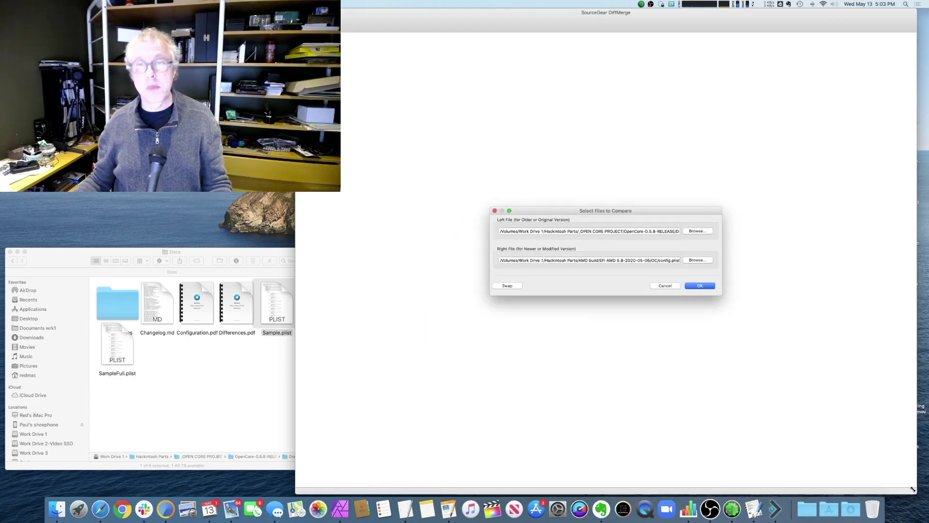
Set the _My show config.plist as the right file and run the comparison, showing 120 changes.
{"action": "left_click", "coordinate": [698, 260]}
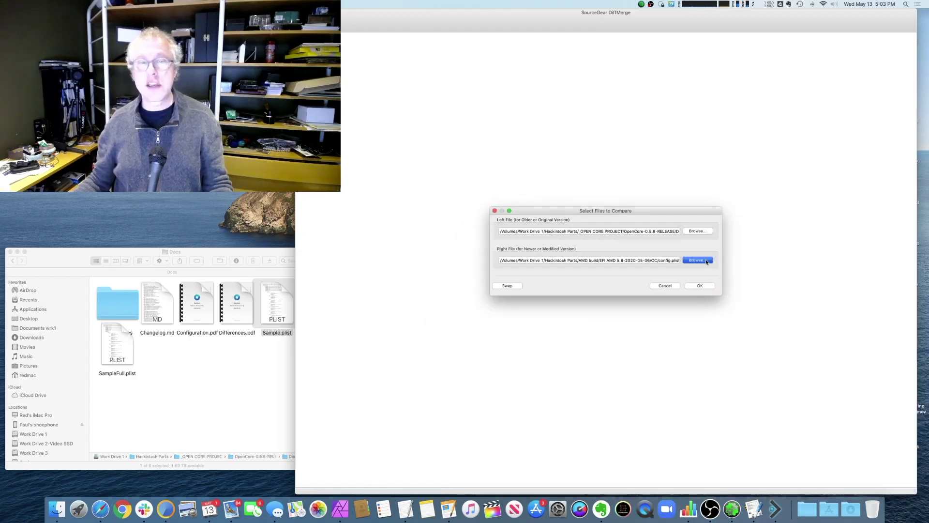
{"action": "left_click", "coordinate": [194, 409]}
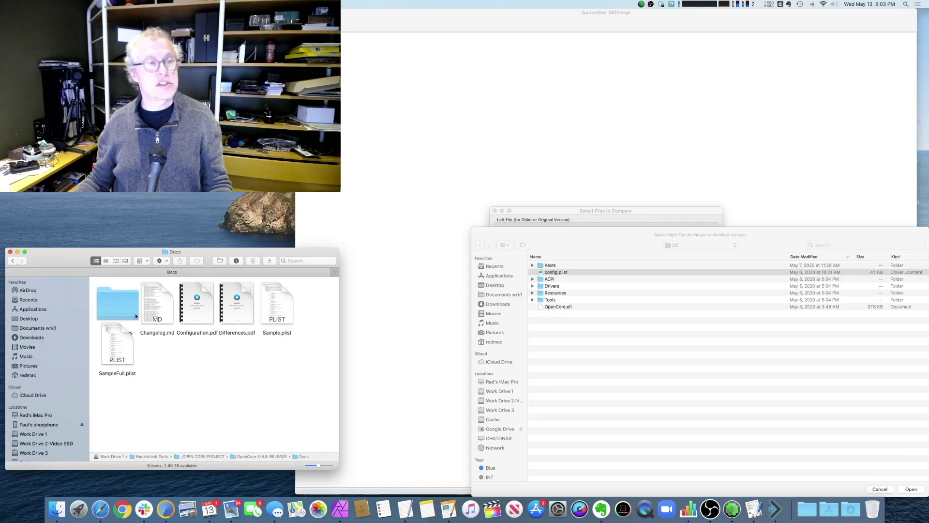
{"action": "left_click", "coordinate": [12, 261]}
{"action": "left_click", "coordinate": [13, 261]}
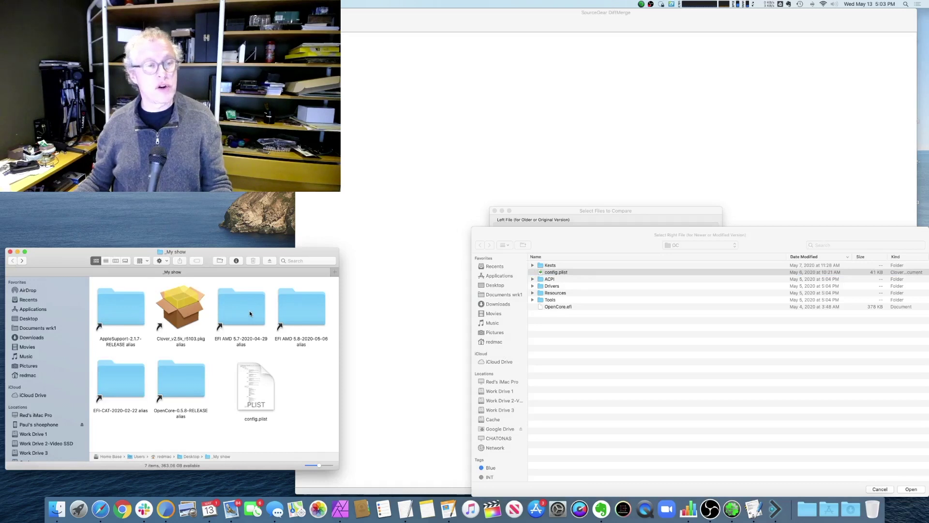
{"action": "left_click_drag", "start_coordinate": [262, 393], "coordinate": [594, 382]}
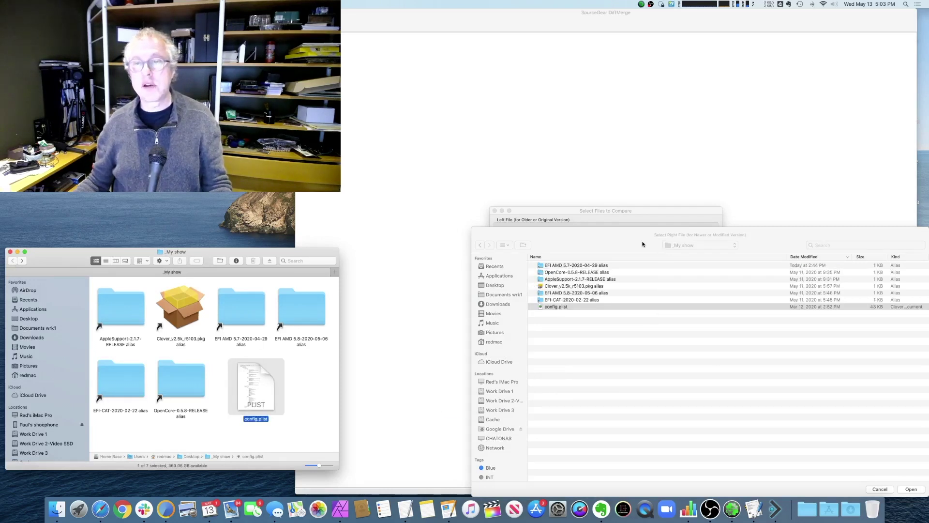
{"action": "left_click_drag", "start_coordinate": [642, 244], "coordinate": [559, 197]}
{"action": "left_click", "coordinate": [833, 450]}
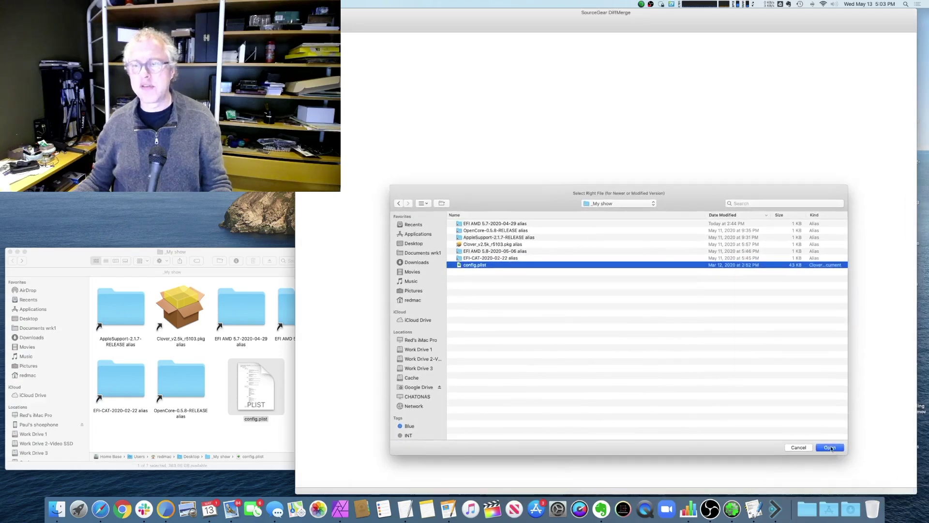
{"action": "left_click", "coordinate": [702, 285]}
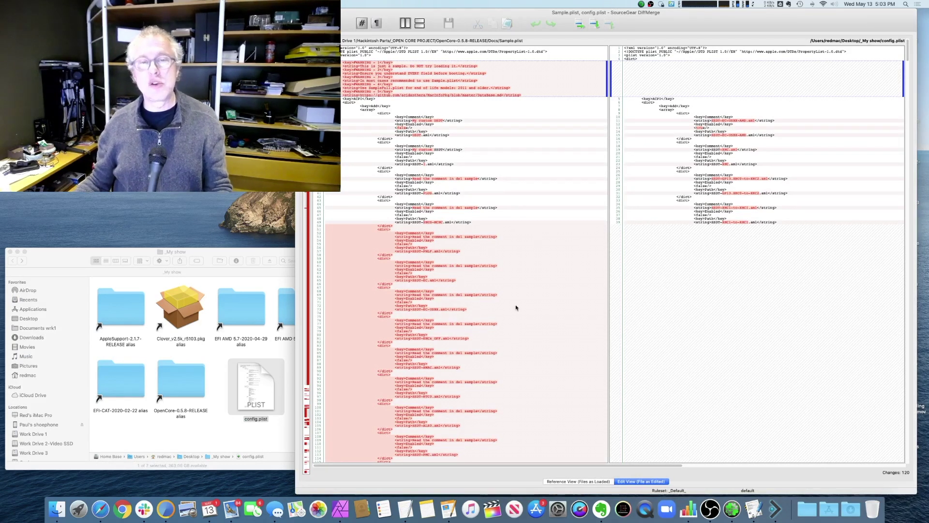
{"action": "scroll", "coordinate": [516, 307], "scroll_direction": "down", "scroll_amount": 1}
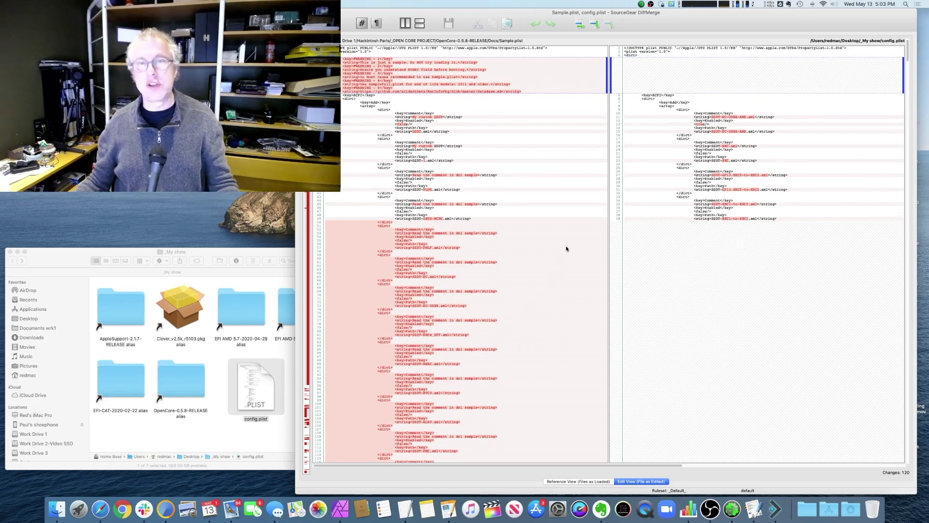
{"action": "scroll", "coordinate": [535, 301], "scroll_direction": "down", "scroll_amount": 6}
{"action": "left_click", "coordinate": [542, 251]}
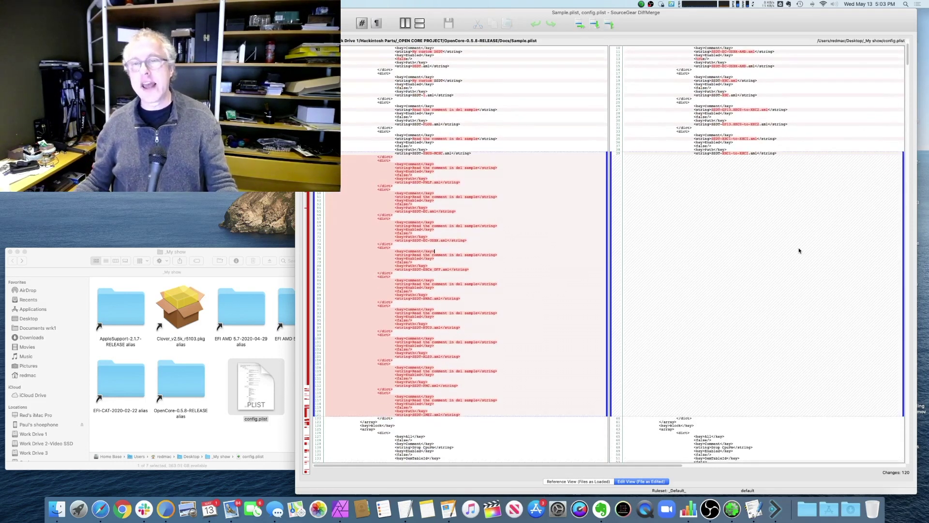
{"action": "right_click", "coordinate": [561, 248]}
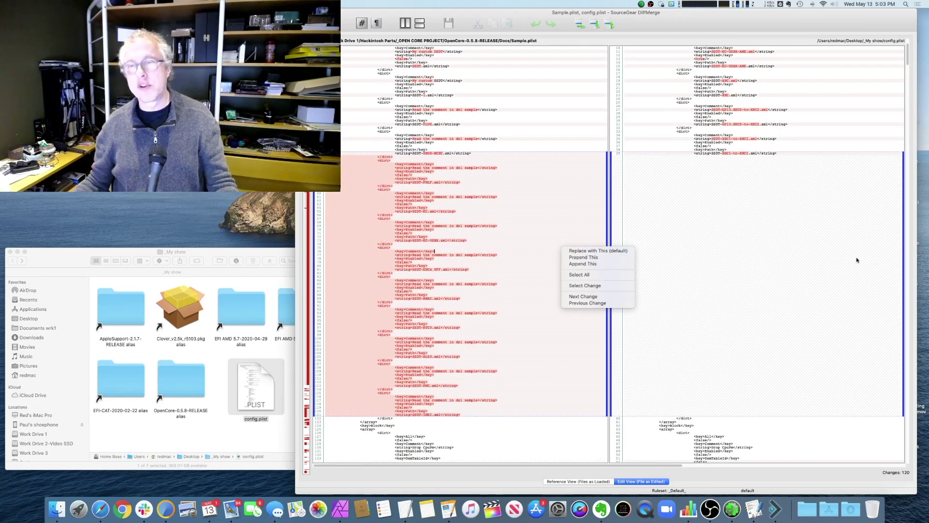
{"action": "left_click", "coordinate": [545, 270]}
{"action": "scroll", "coordinate": [545, 270], "scroll_direction": "down", "scroll_amount": 20}
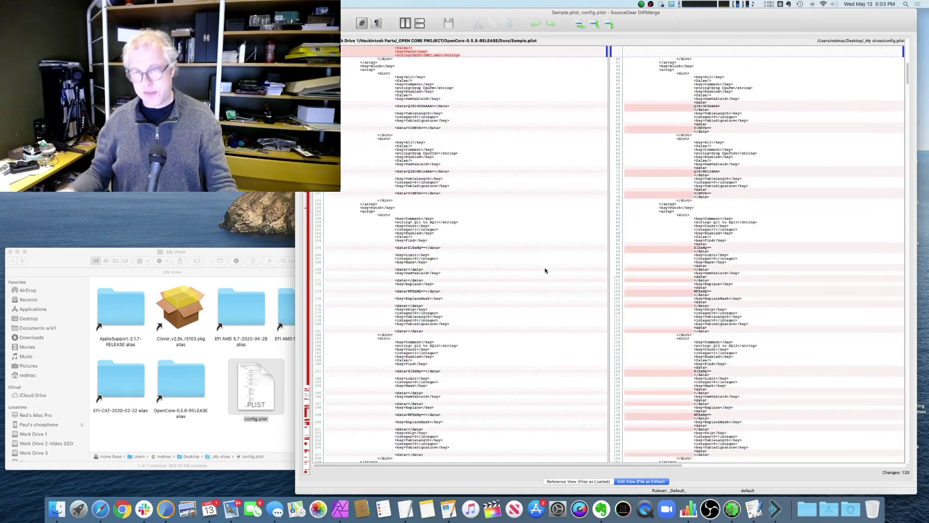
{"action": "scroll", "coordinate": [546, 270], "scroll_direction": "down", "scroll_amount": 15}
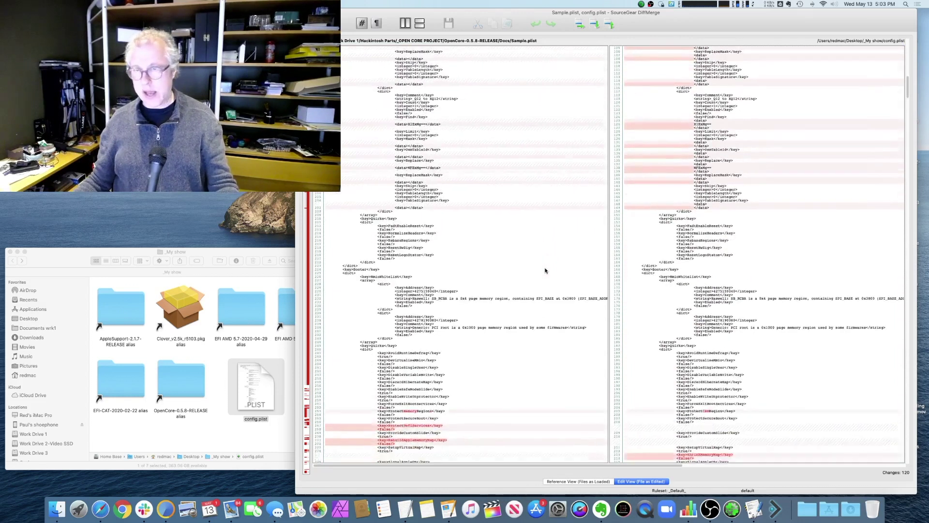
{"action": "scroll", "coordinate": [546, 270], "scroll_direction": "down", "scroll_amount": 10}
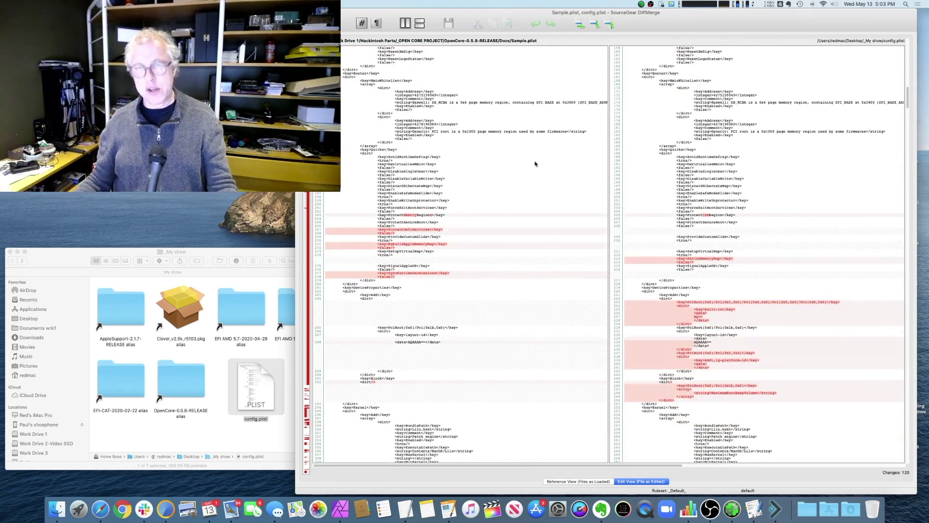
{"action": "scroll", "coordinate": [535, 173], "scroll_direction": "down", "scroll_amount": 2}
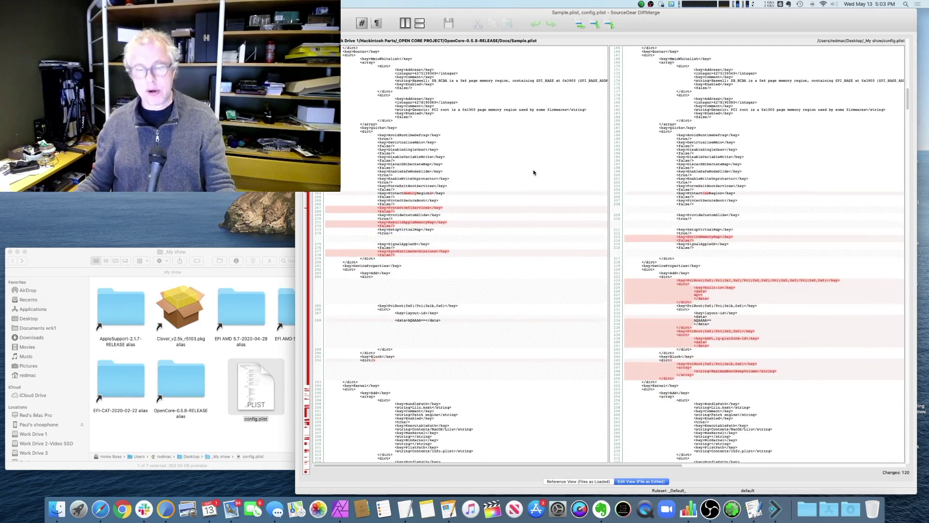
{"action": "scroll", "coordinate": [534, 173], "scroll_direction": "down", "scroll_amount": 2}
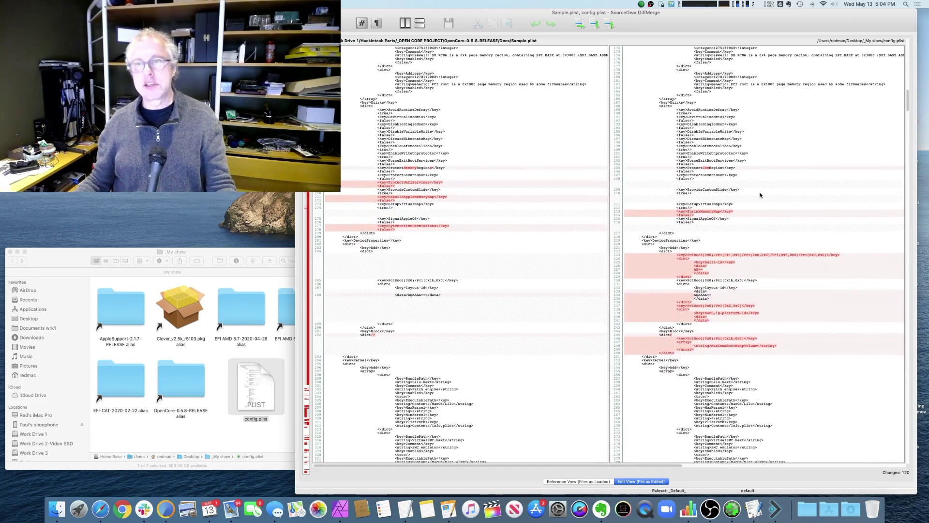
{"action": "scroll", "coordinate": [829, 206], "scroll_direction": "down", "scroll_amount": 1}
{"action": "scroll", "coordinate": [829, 205], "scroll_direction": "down", "scroll_amount": 2}
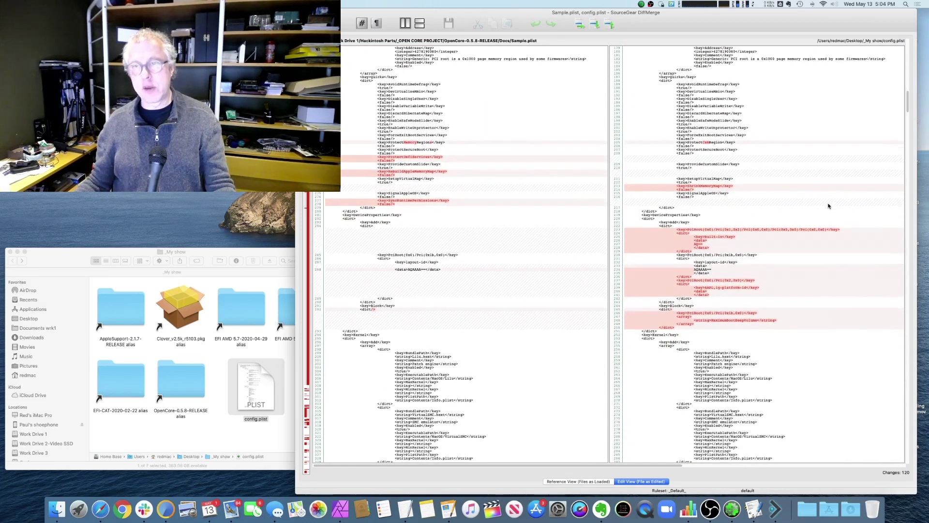
{"action": "scroll", "coordinate": [787, 240], "scroll_direction": "down", "scroll_amount": 5}
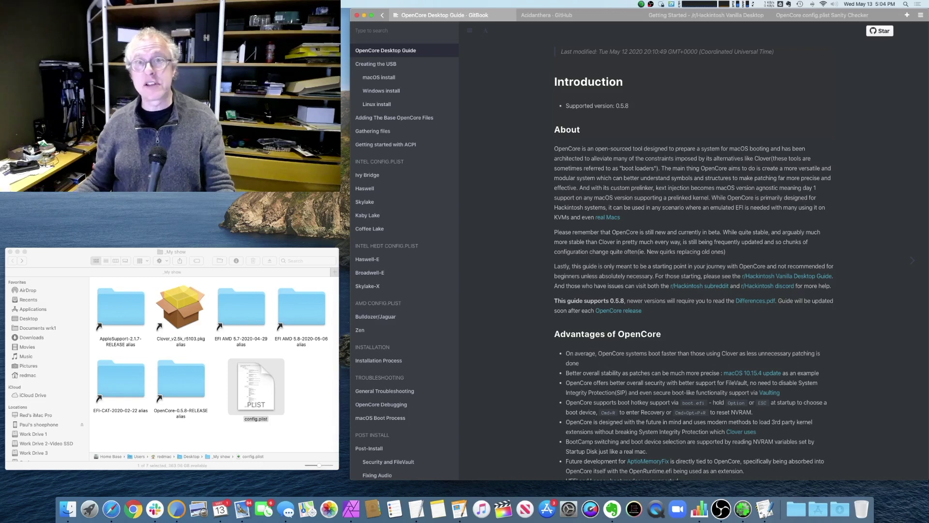
Switch to the OpenCore config.plist Sanity Checker tab, set to AMD Zen and version 0.5.8.
{"action": "left_click", "coordinate": [699, 19]}
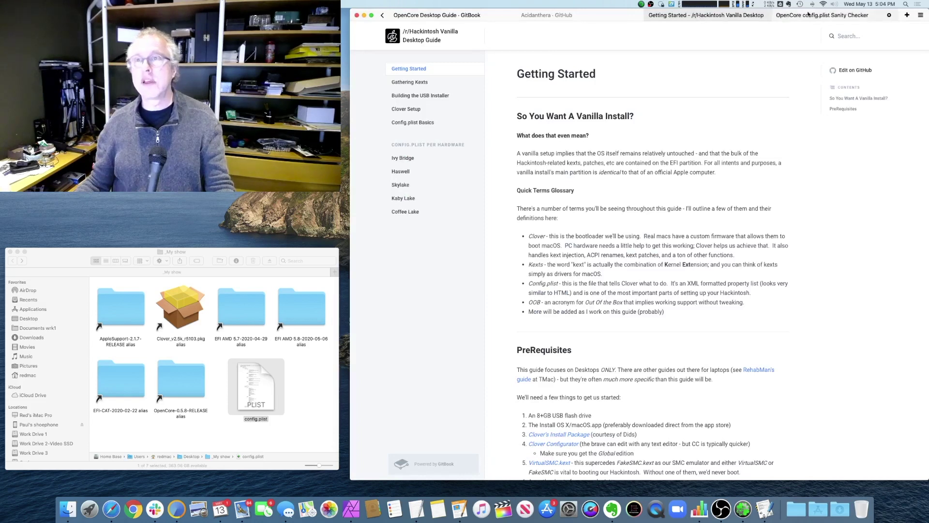
{"action": "left_click", "coordinate": [815, 16]}
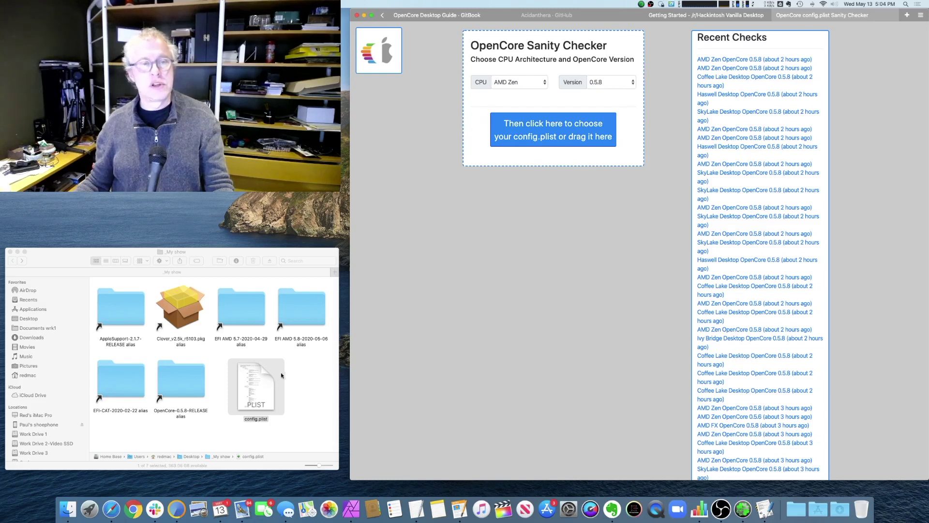
Check config.plist and review flagged UEFI sections, deprecated quirks and missing OpenRuntime.efi, then return to start.
{"action": "left_click_drag", "start_coordinate": [268, 392], "coordinate": [555, 133]}
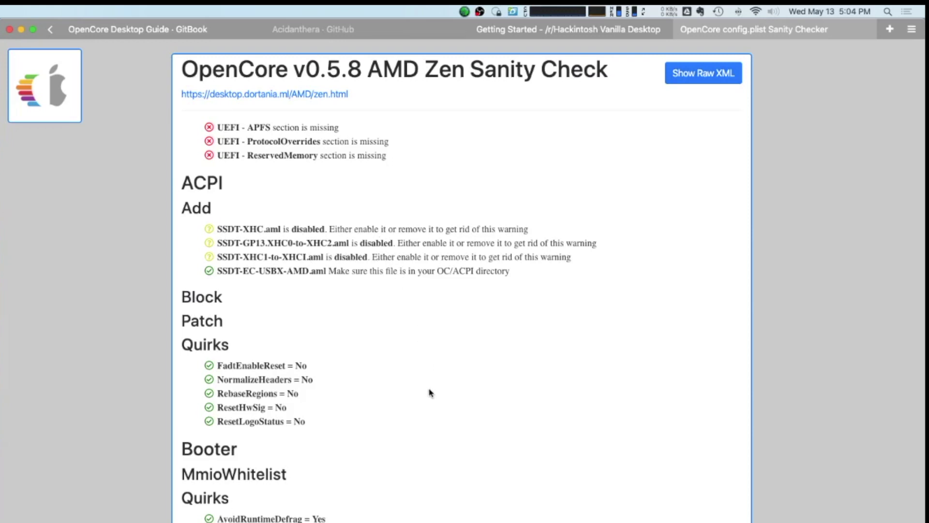
{"action": "scroll", "coordinate": [430, 390], "scroll_direction": "down", "scroll_amount": 8}
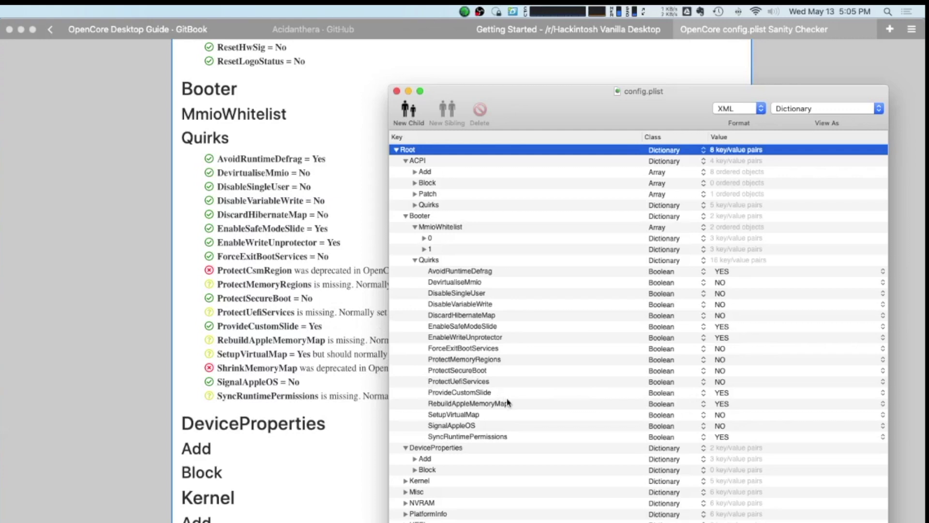
{"action": "scroll", "coordinate": [216, 280], "scroll_direction": "down", "scroll_amount": 15}
{"action": "right_click", "coordinate": [196, 286]}
{"action": "left_click", "coordinate": [191, 329]}
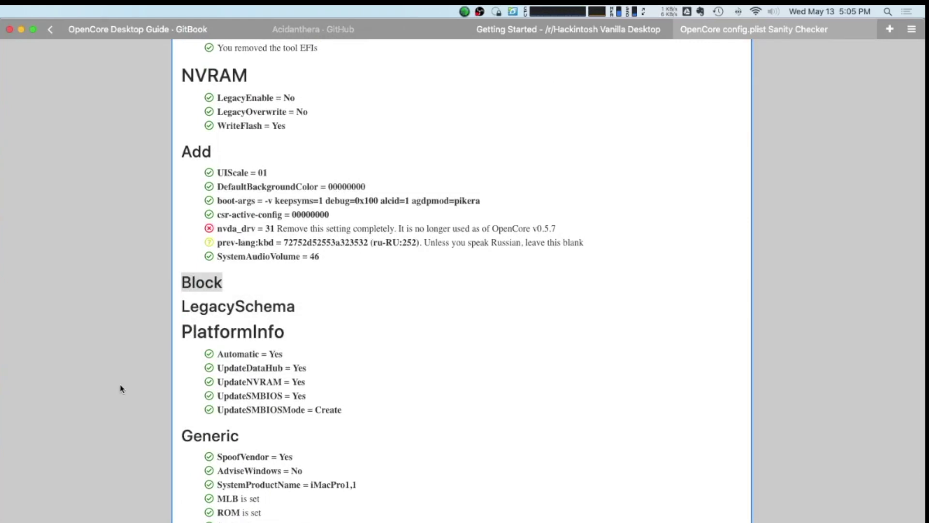
{"action": "scroll", "coordinate": [136, 411], "scroll_direction": "down", "scroll_amount": 3}
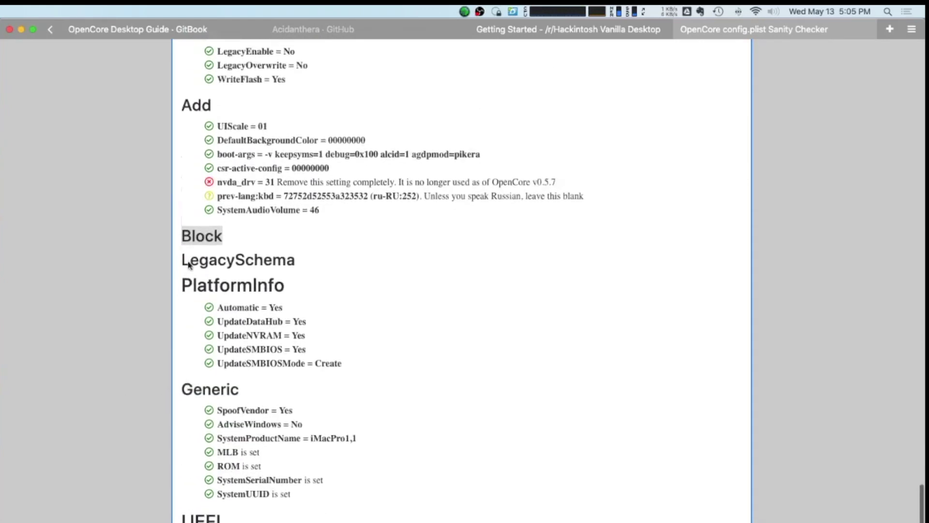
{"action": "scroll", "coordinate": [242, 251], "scroll_direction": "down", "scroll_amount": 15}
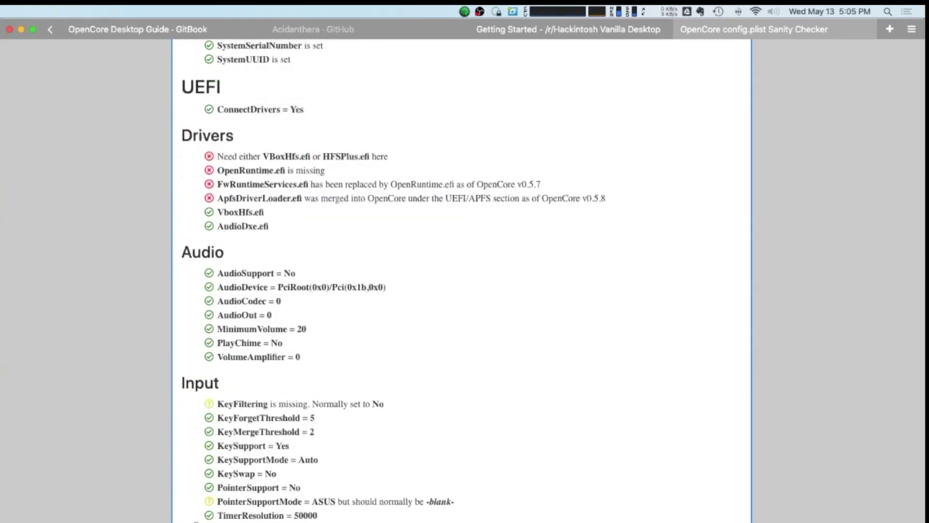
{"action": "scroll", "coordinate": [298, 297], "scroll_direction": "up", "scroll_amount": 10}
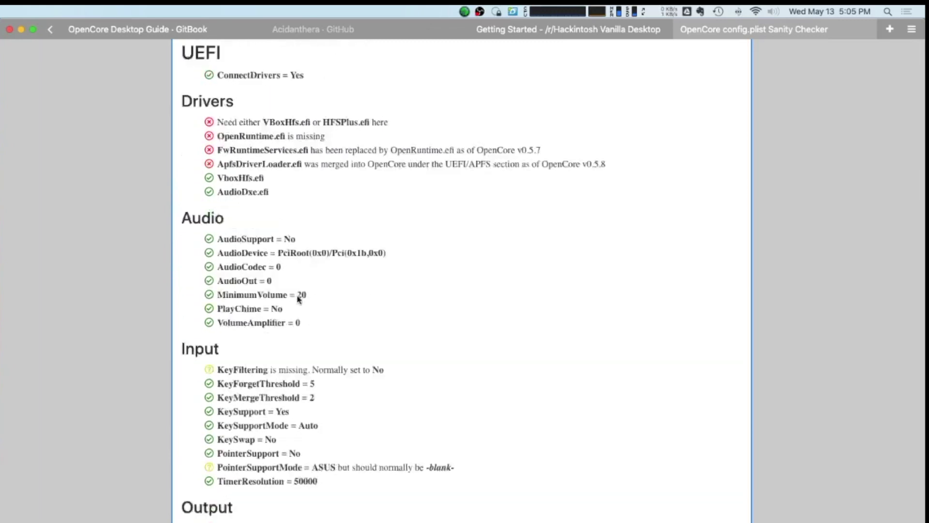
{"action": "left_click", "coordinate": [51, 30]}
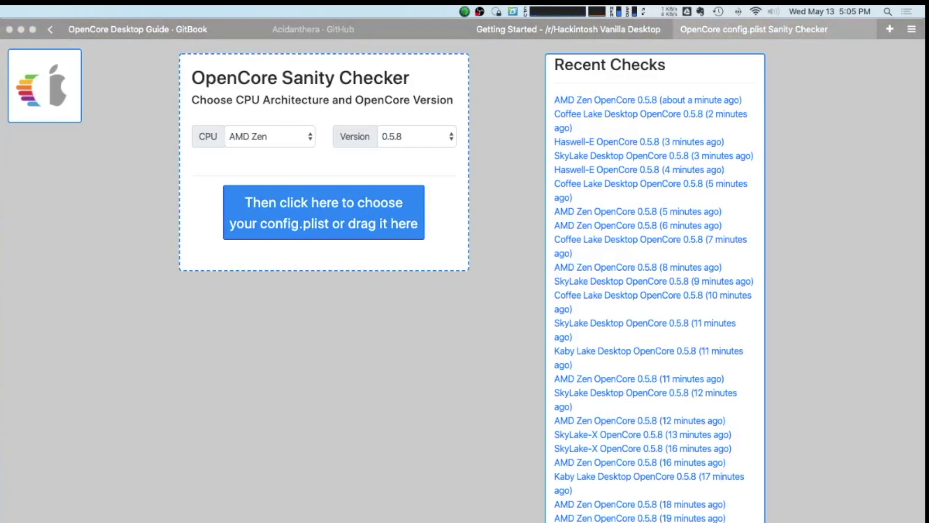
Submit the OC folder's newer config.plist and review results passing almost every check.
{"action": "left_click_drag", "start_coordinate": [59, 303], "coordinate": [321, 232]}
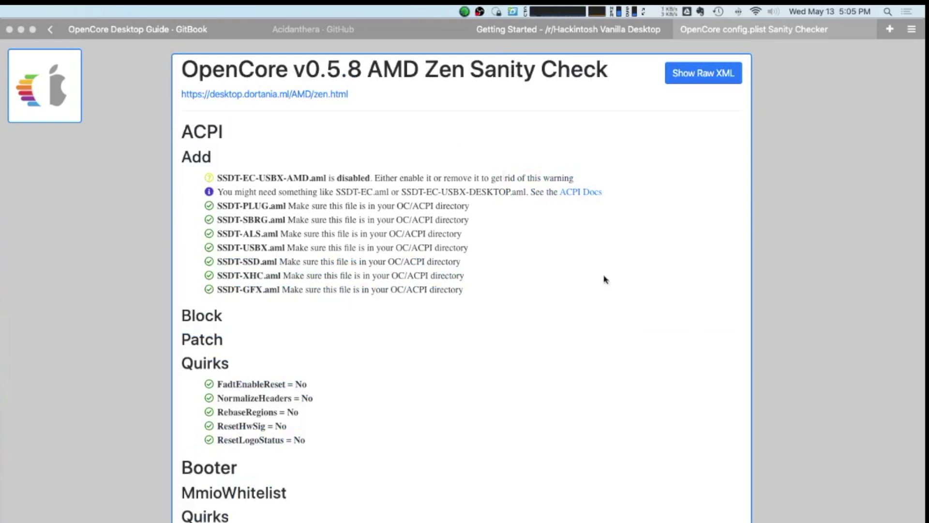
{"action": "scroll", "coordinate": [488, 386], "scroll_direction": "down", "scroll_amount": 10}
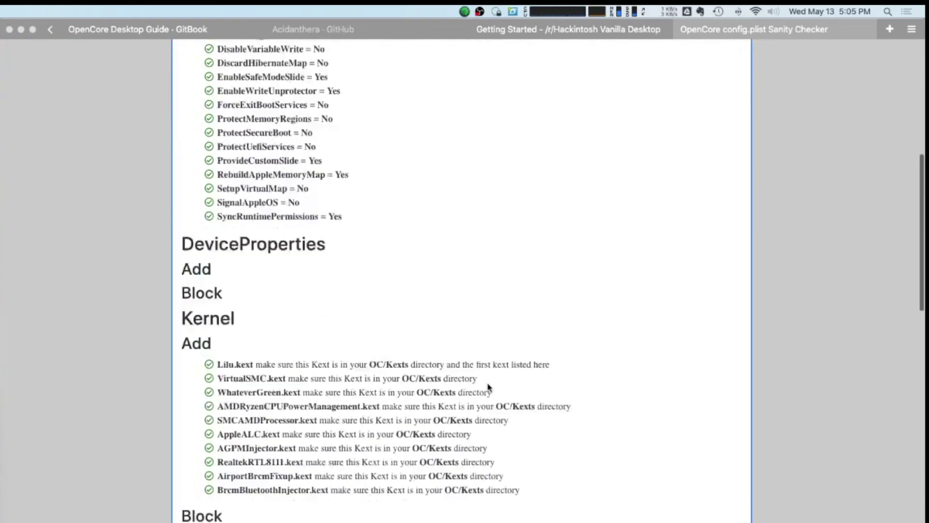
{"action": "scroll", "coordinate": [489, 386], "scroll_direction": "down", "scroll_amount": 20}
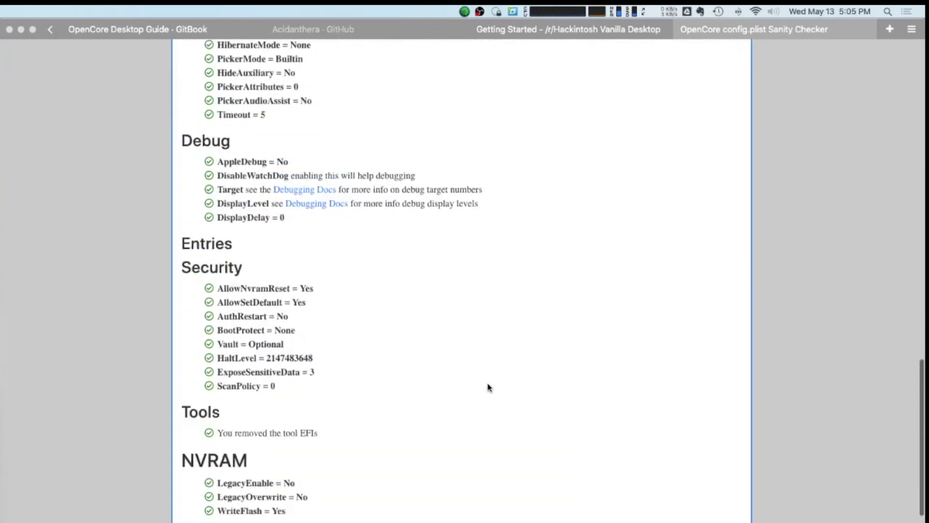
{"action": "scroll", "coordinate": [489, 386], "scroll_direction": "down", "scroll_amount": 20}
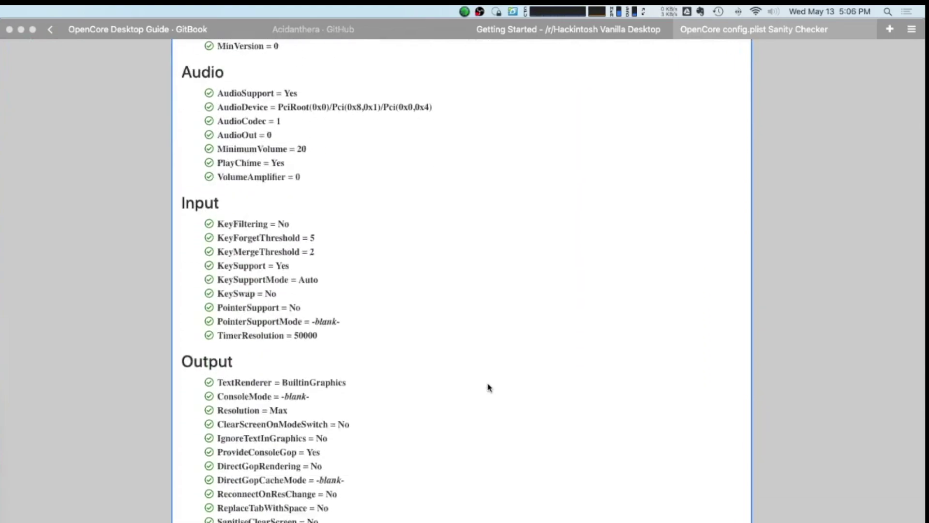
{"action": "scroll", "coordinate": [489, 387], "scroll_direction": "down", "scroll_amount": 5}
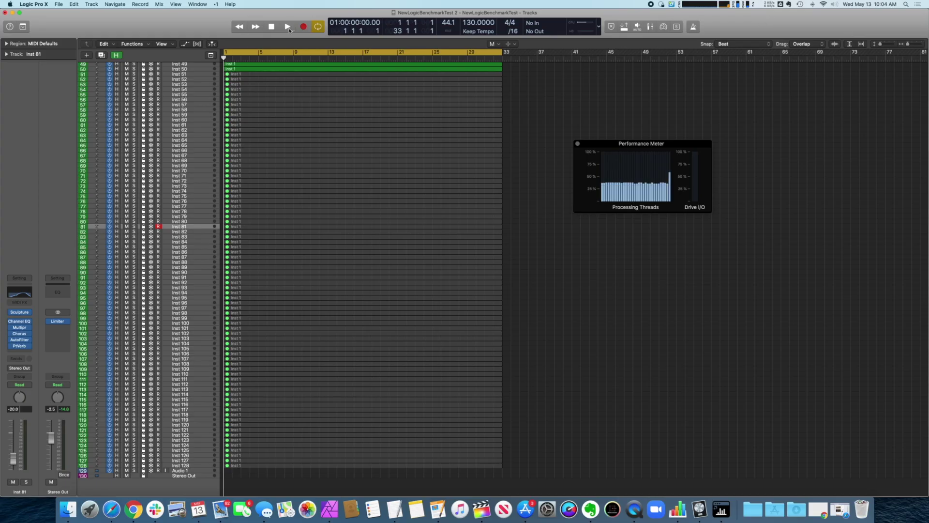
Start playback of the Logic Pro X benchmark project.
{"action": "left_click", "coordinate": [287, 27]}
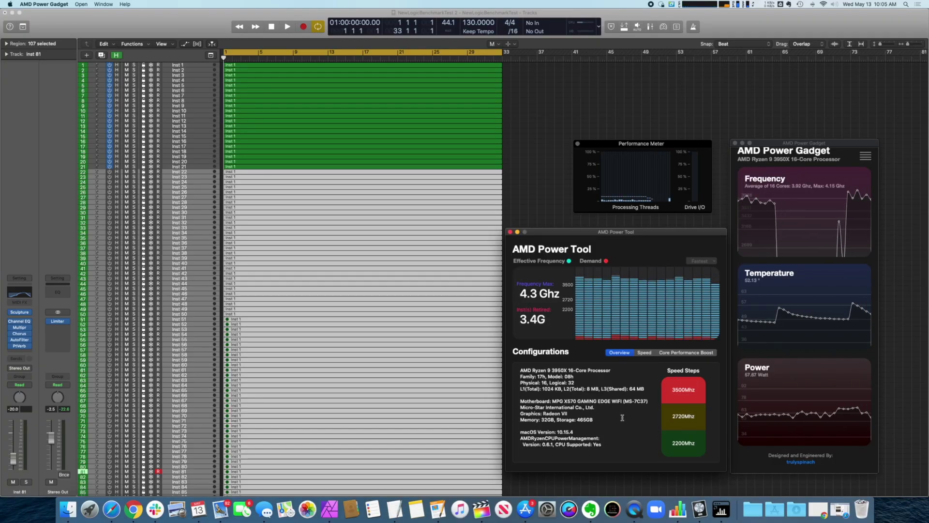
Limit the CPU to 2720 MHz, enable tracks 22–50 and replay the Logic benchmark.
{"action": "left_click", "coordinate": [684, 418]}
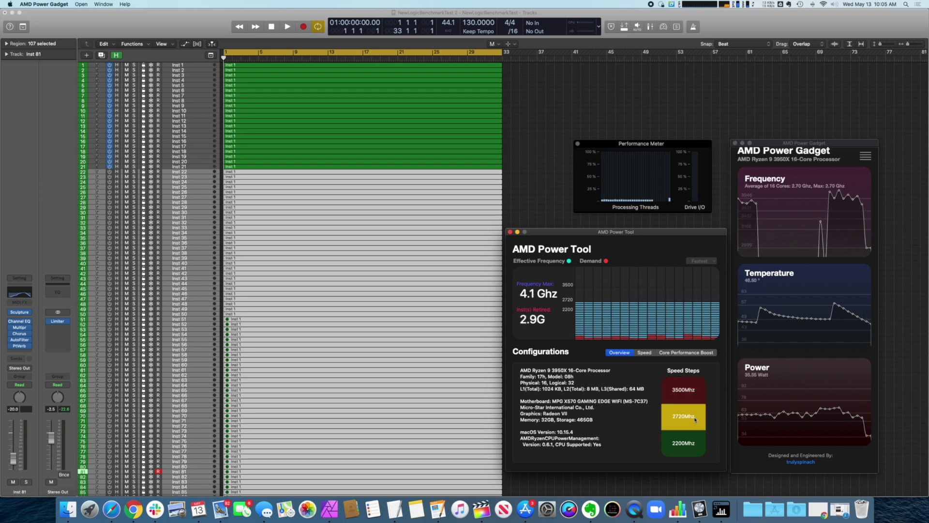
{"action": "left_click", "coordinate": [748, 20]}
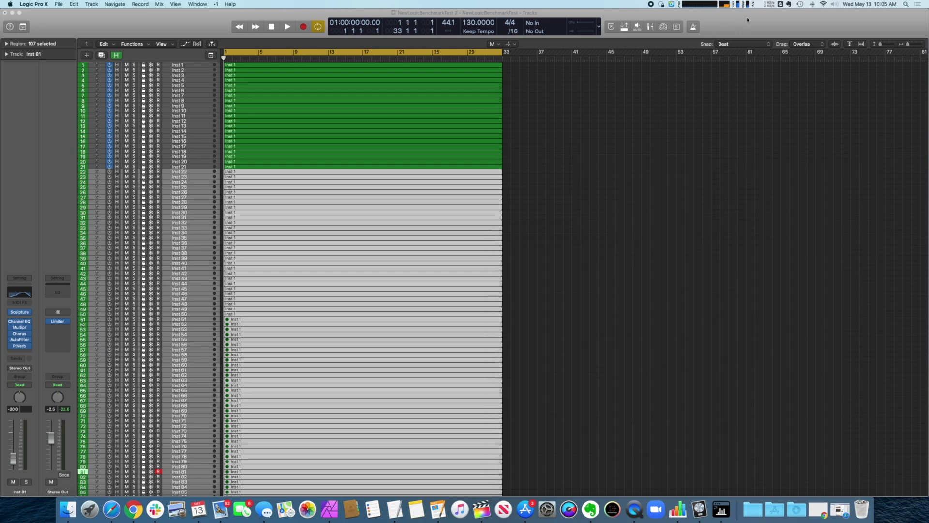
{"action": "left_click_drag", "start_coordinate": [110, 313], "coordinate": [109, 172]}
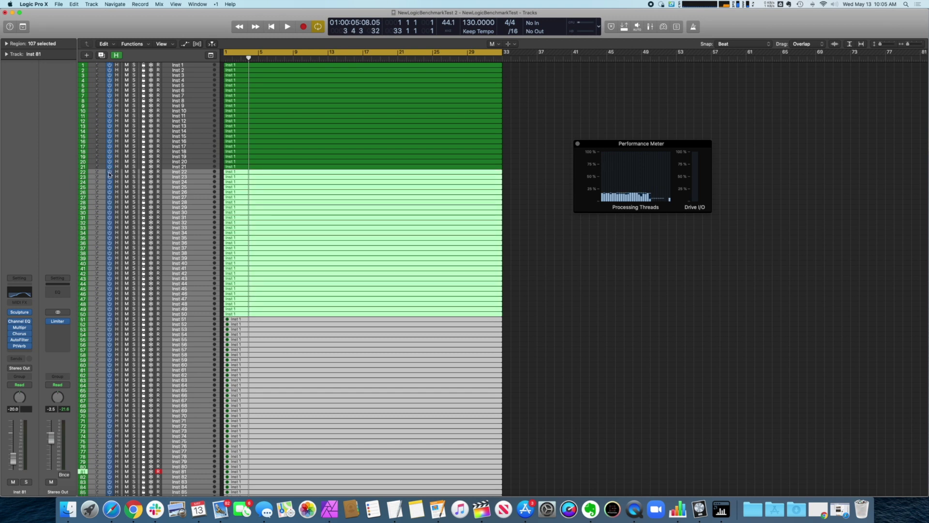
{"action": "scroll", "coordinate": [110, 176], "scroll_direction": "down", "scroll_amount": 10}
{"action": "left_click", "coordinate": [288, 27]}
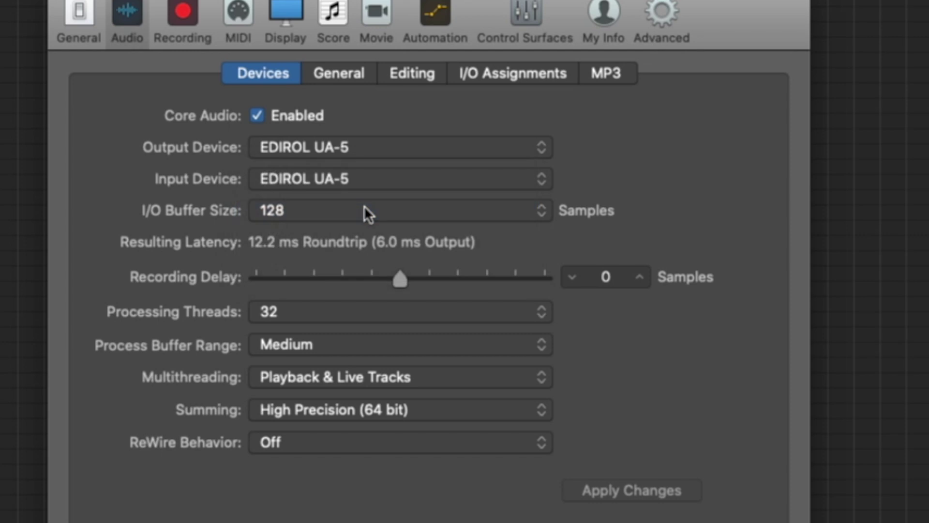
Check the Processing Threads options in Audio Devices preferences, leaving it at 32.
{"action": "left_click", "coordinate": [391, 312]}
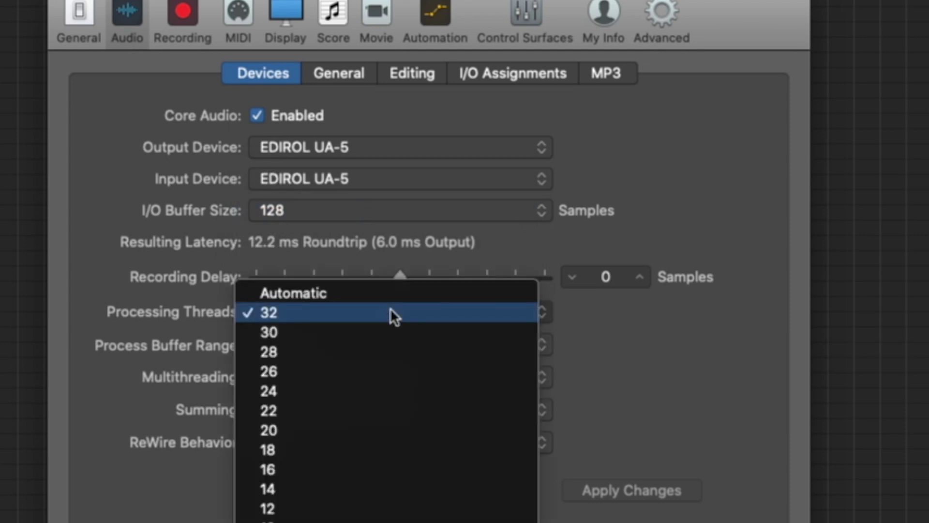